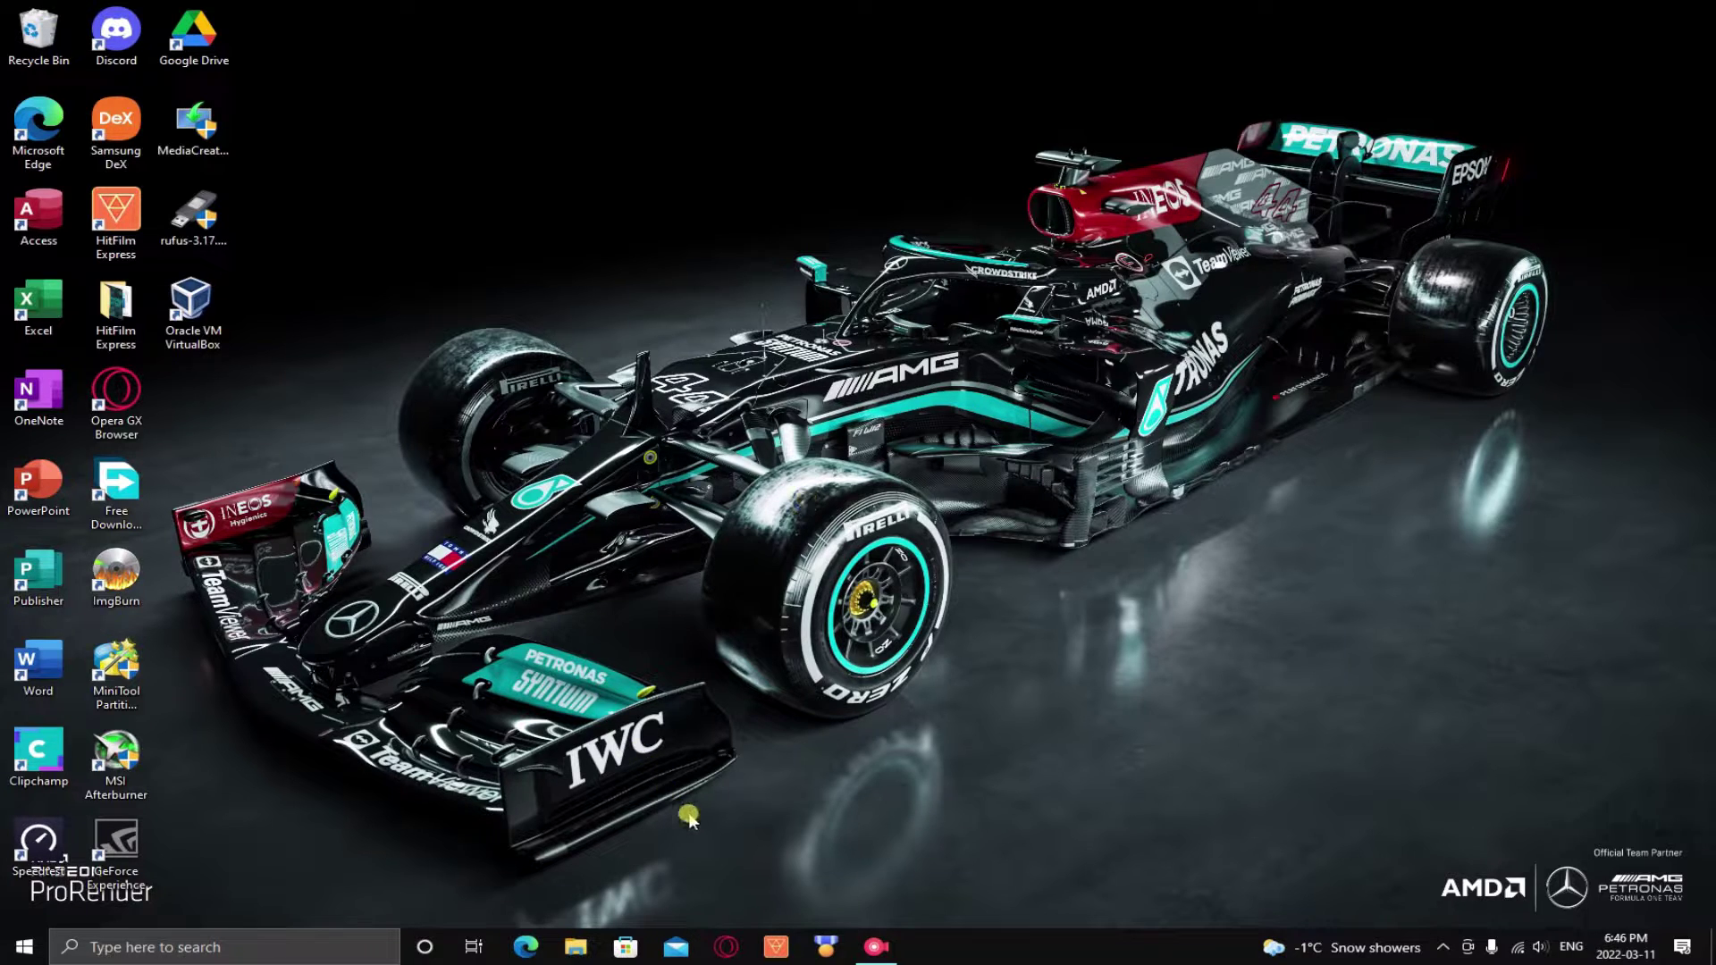
# - Switch to Opera GX and search the web for "ubuntu"
pyautogui.click(722, 957)
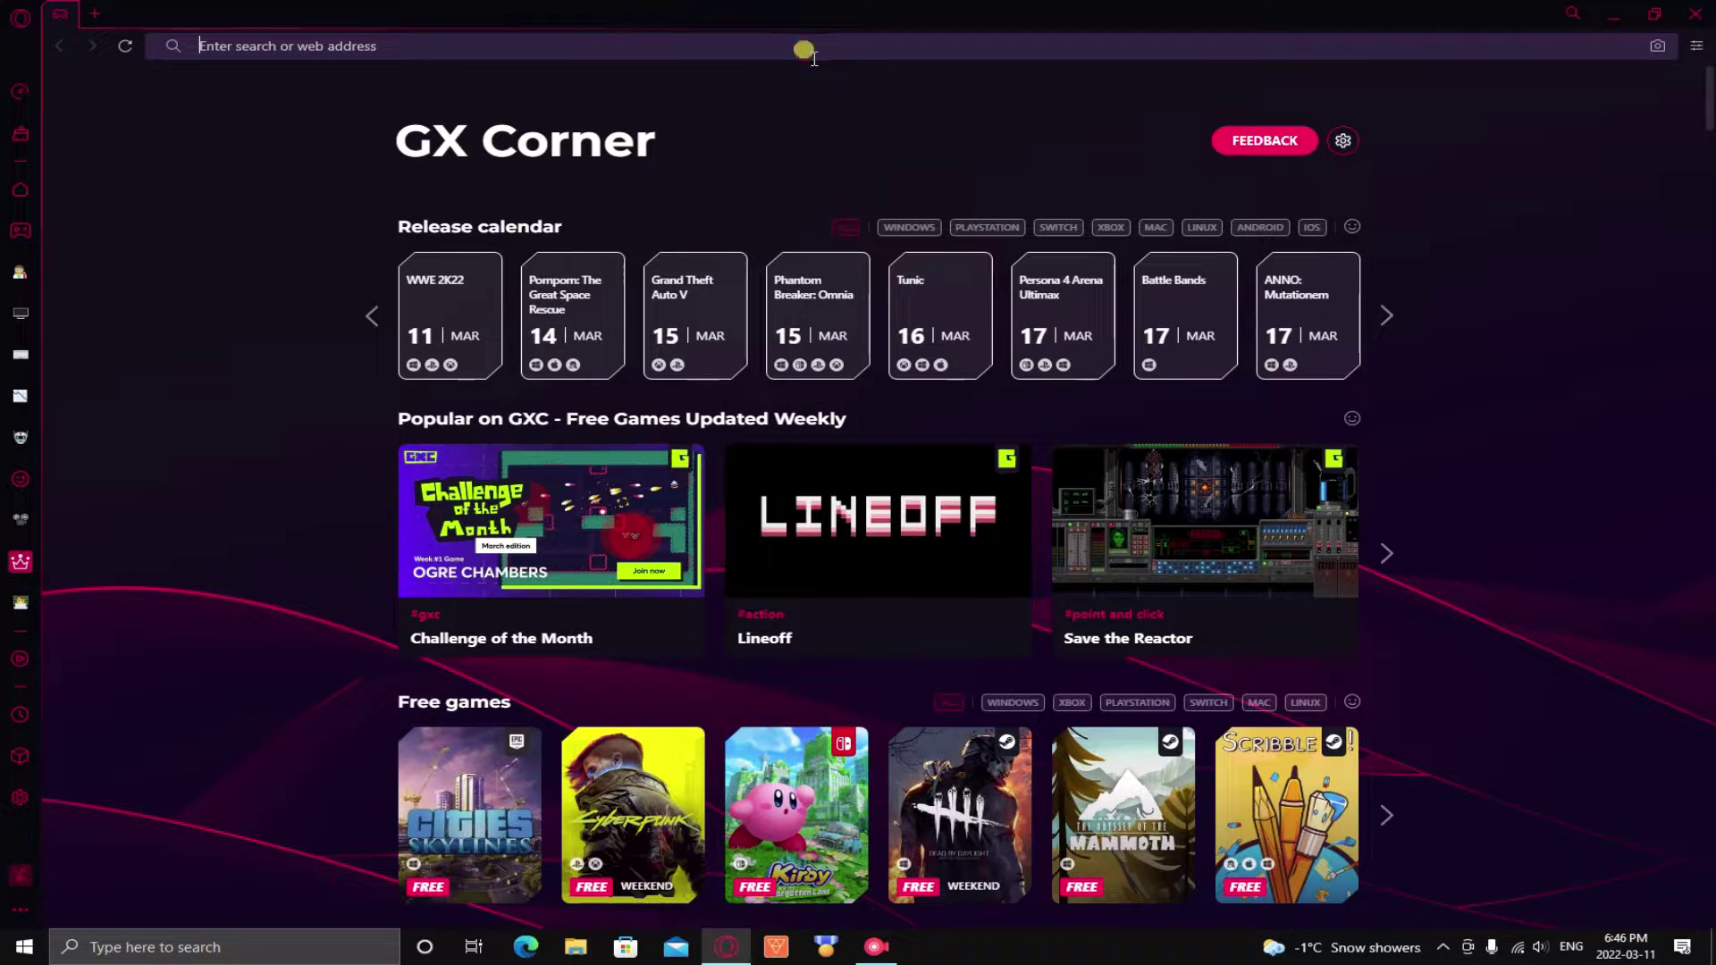
pyautogui.write('uu')
pyautogui.press('BackSpace')
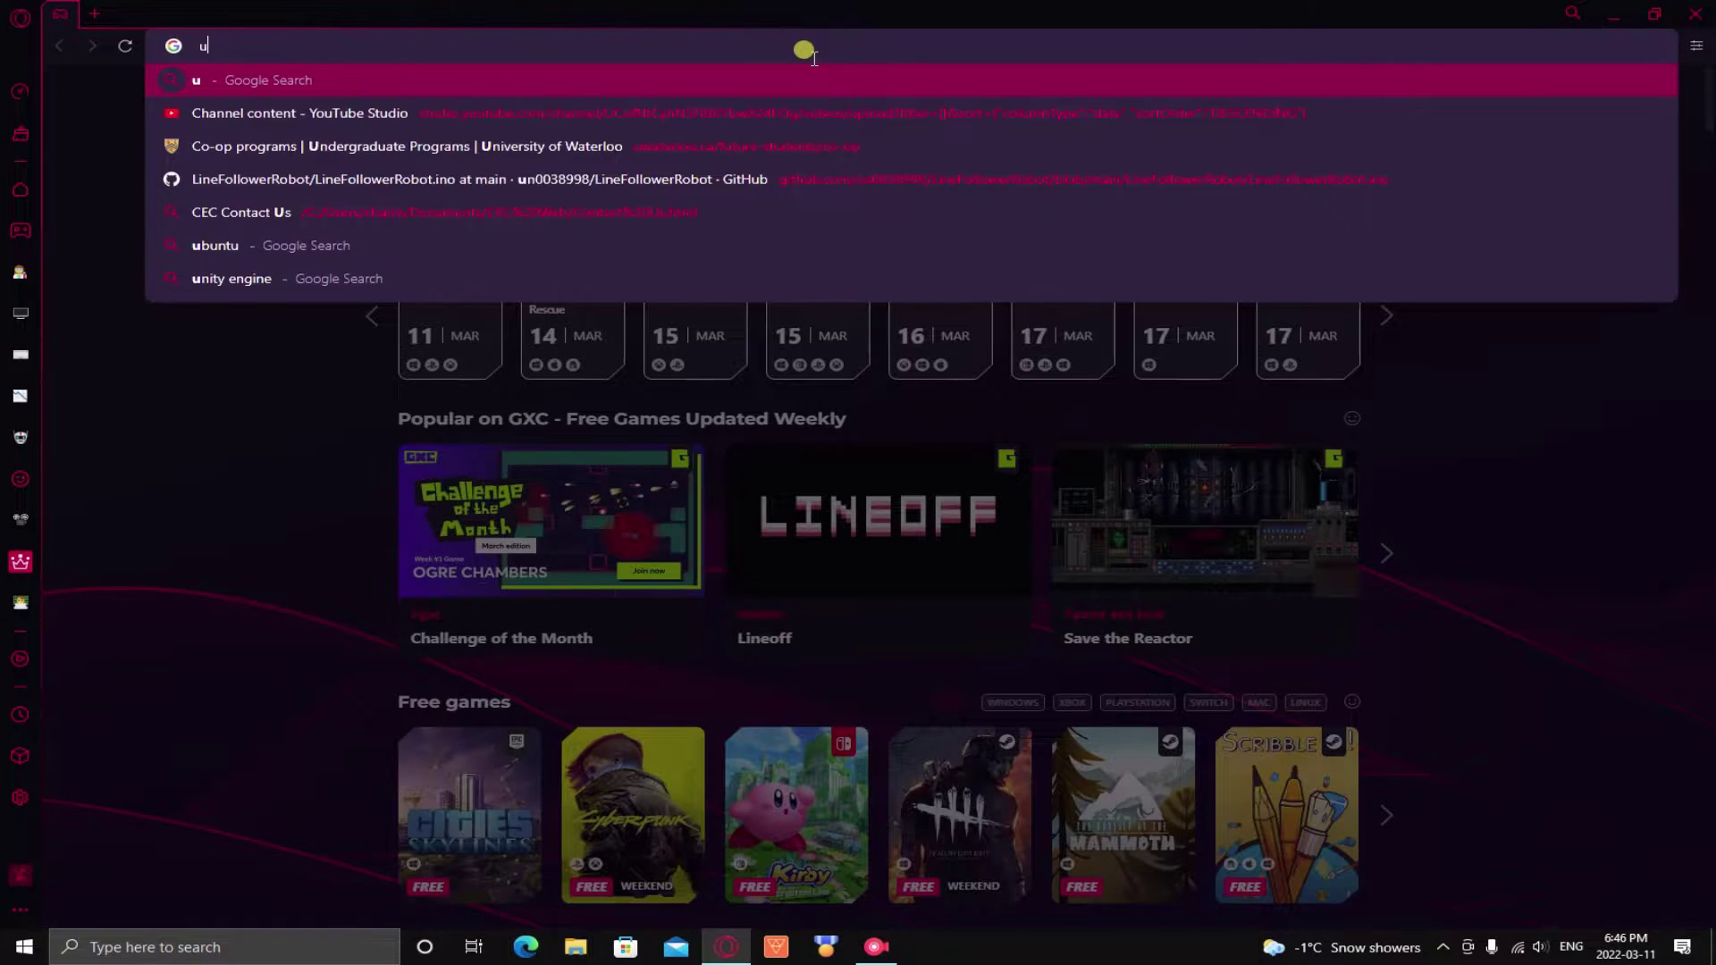
pyautogui.write('buntu')
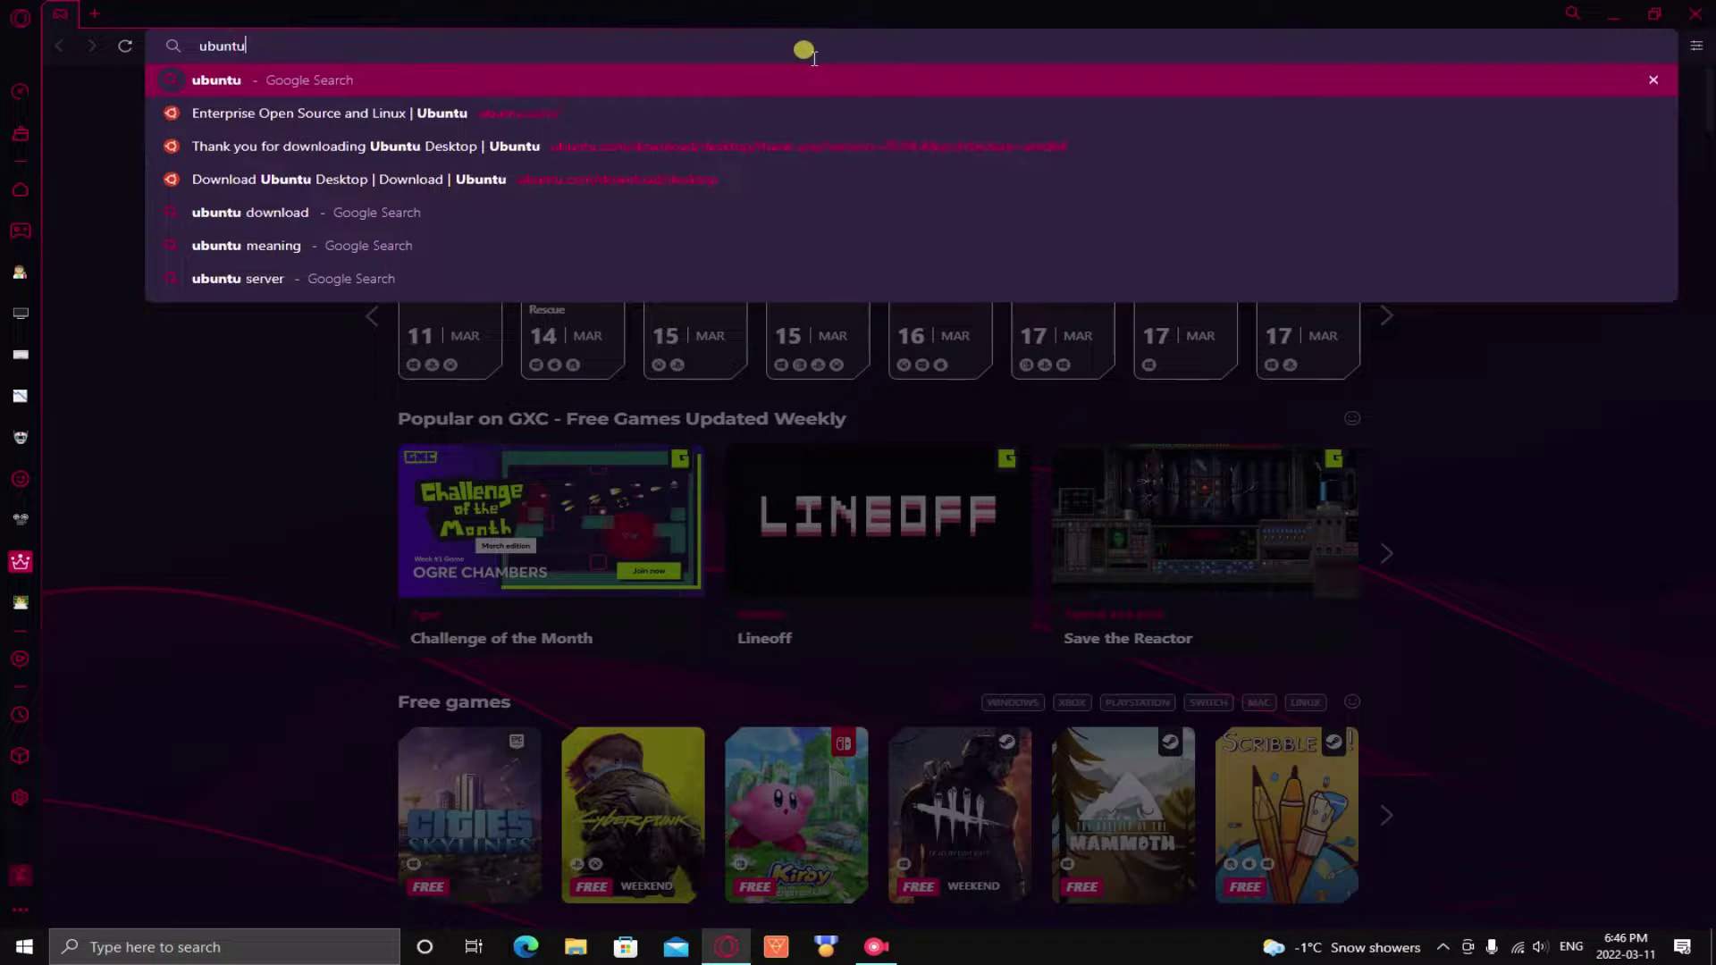
pyautogui.press('Return')
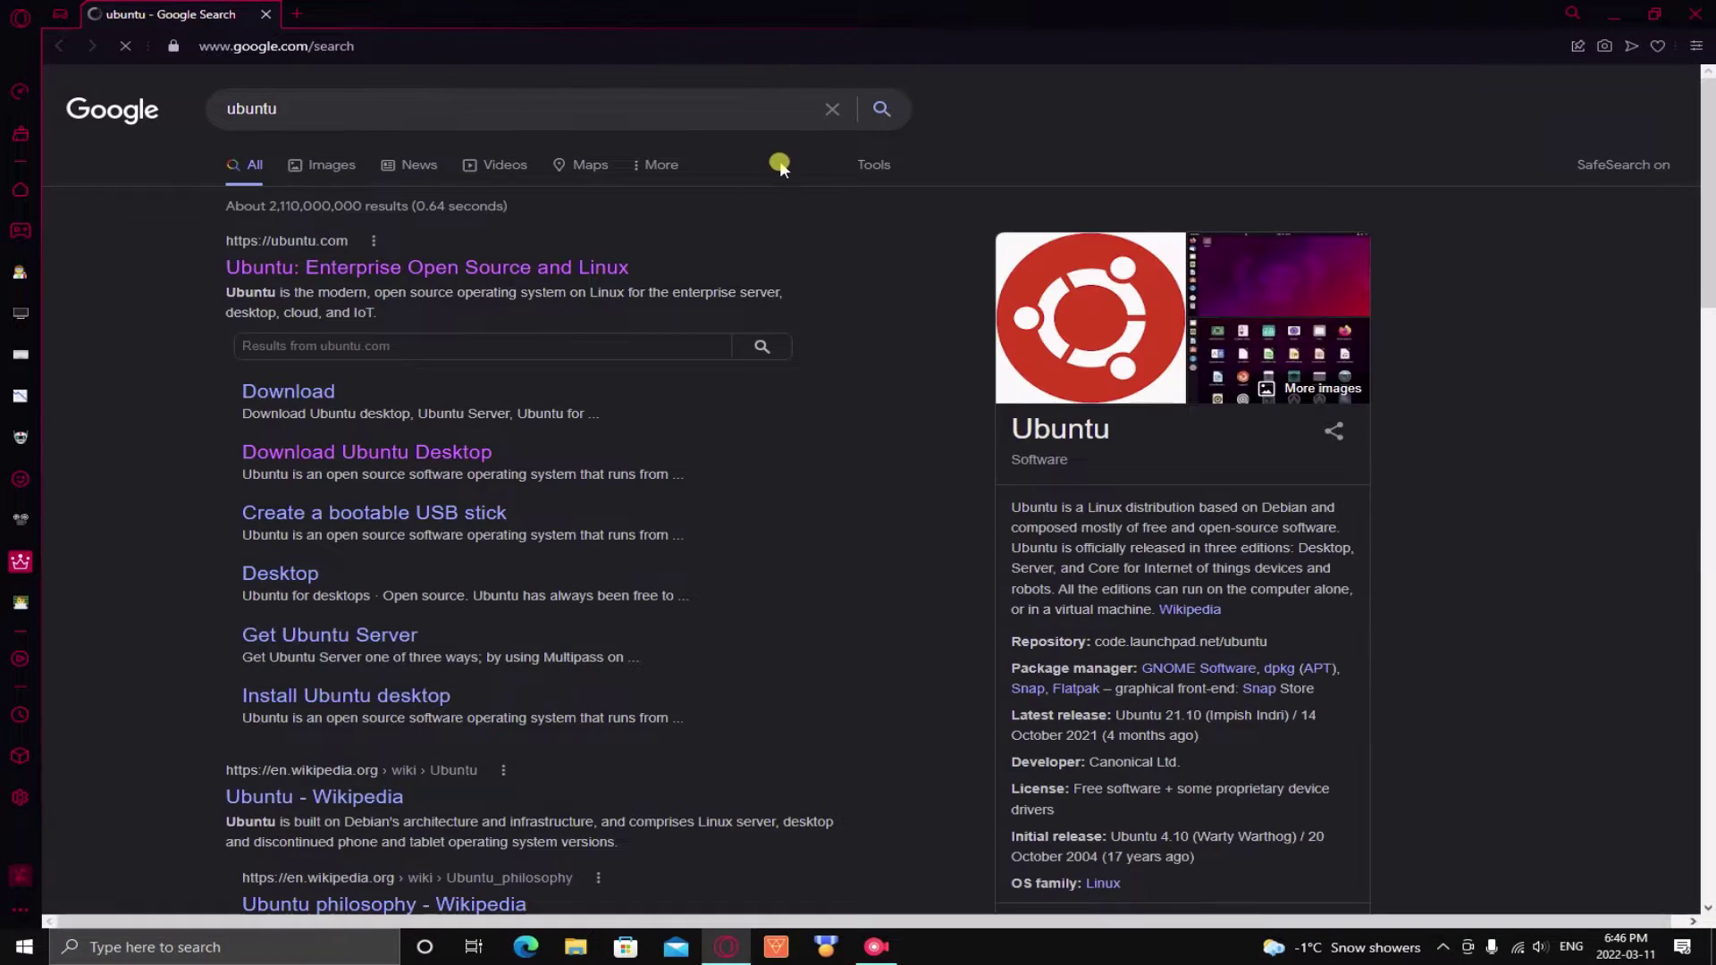
# - Open the official ubuntu.com site from the search results and go to its Ubuntu Desktop download page
pyautogui.tripleClick(226, 244)
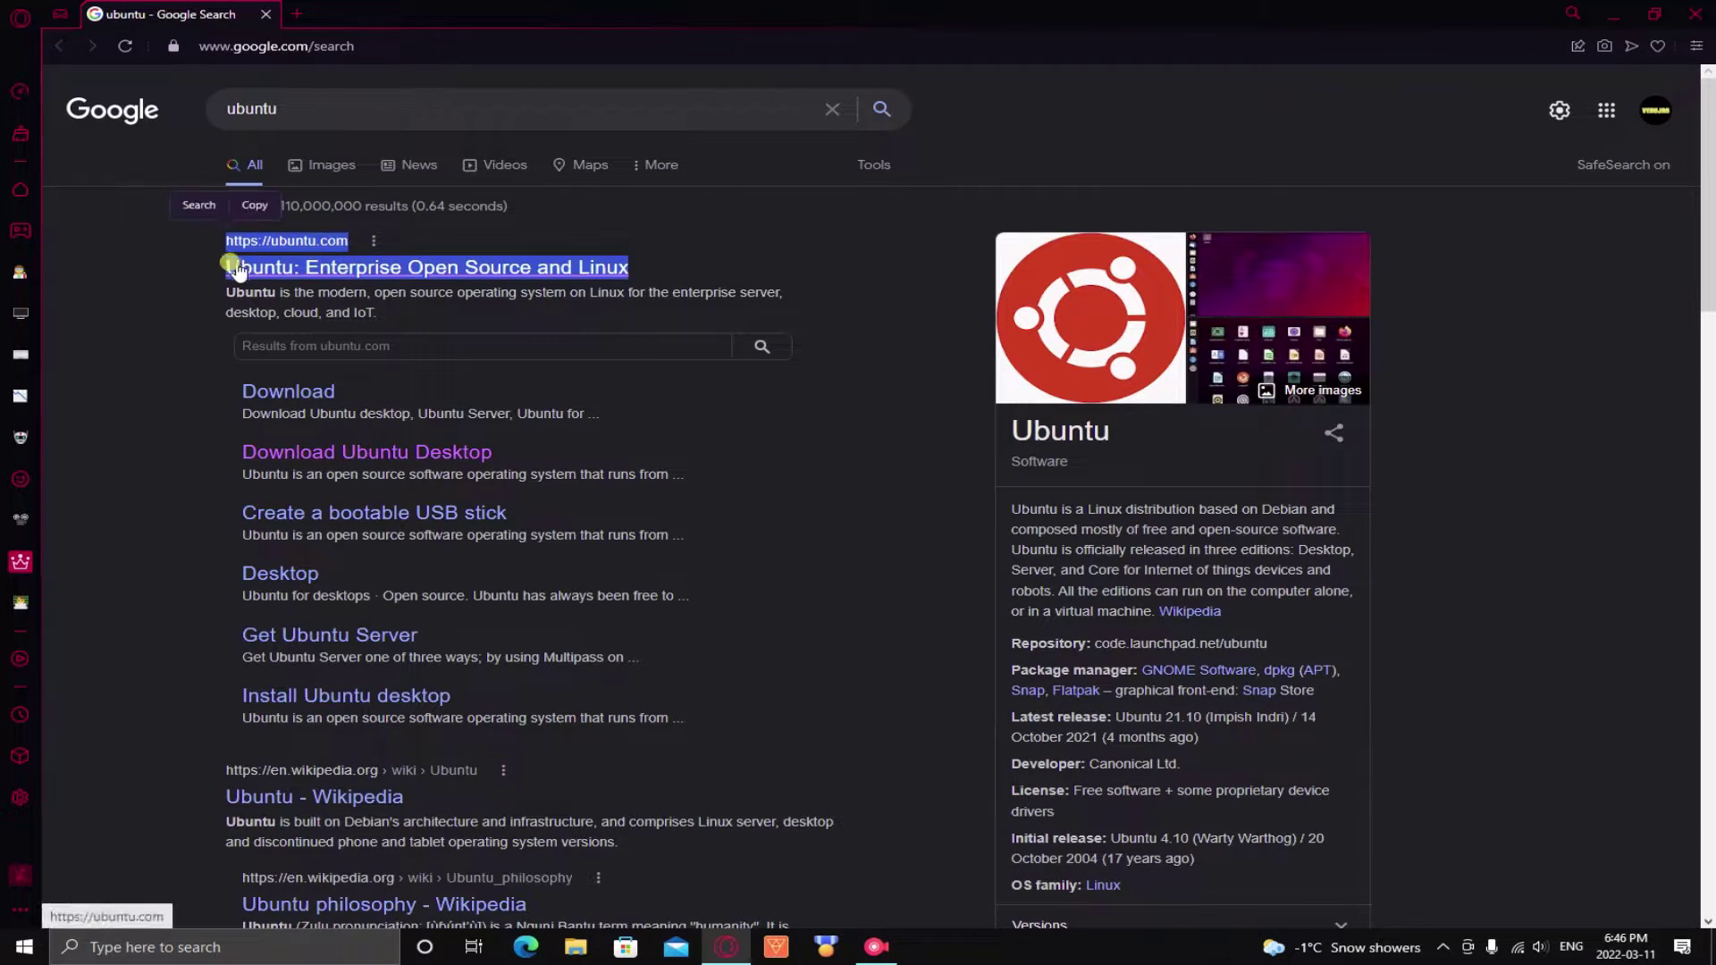
pyautogui.click(141, 282)
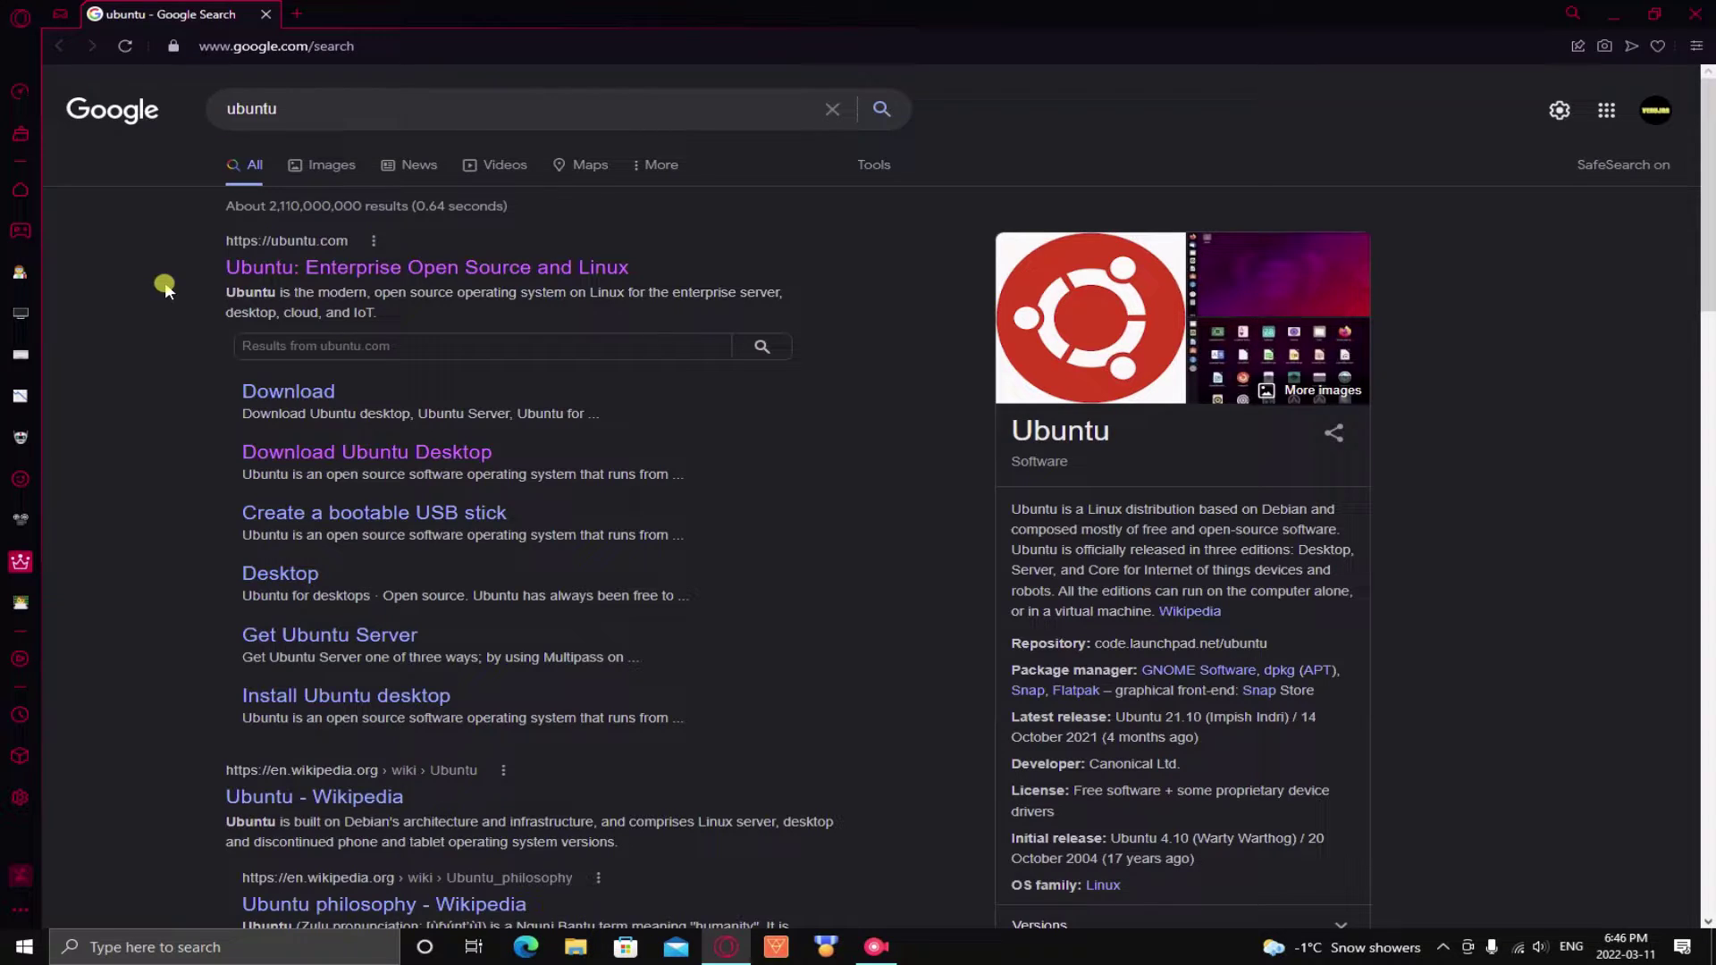
pyautogui.click(310, 269)
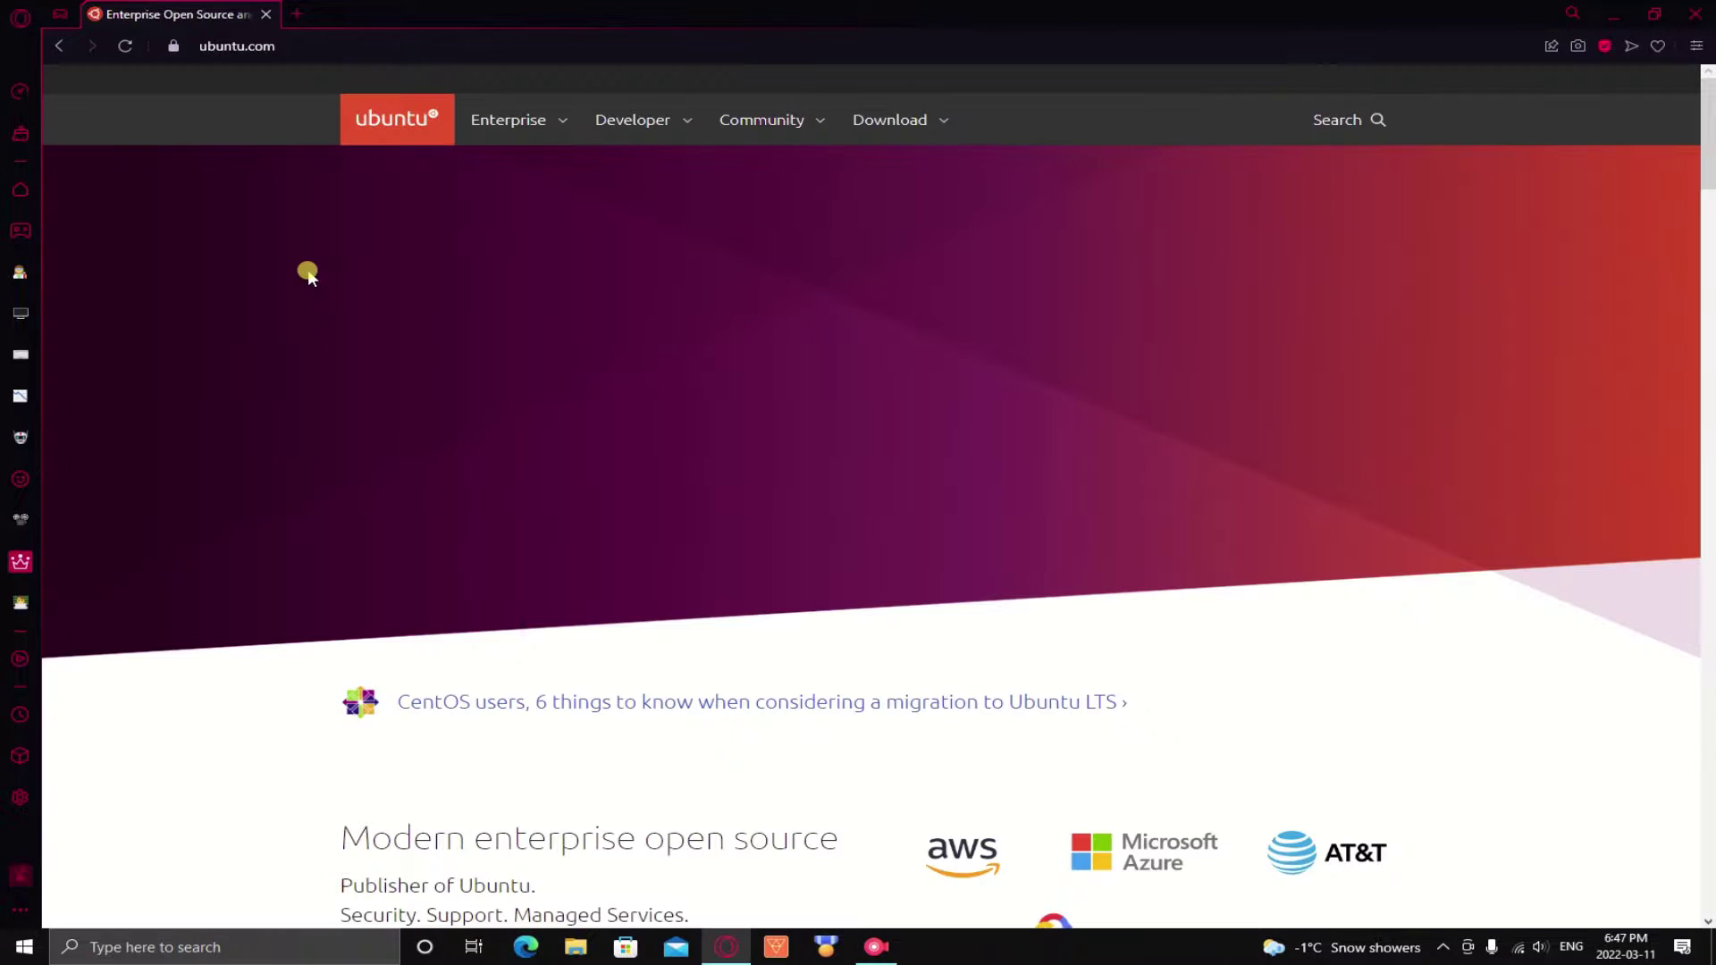
pyautogui.click(908, 136)
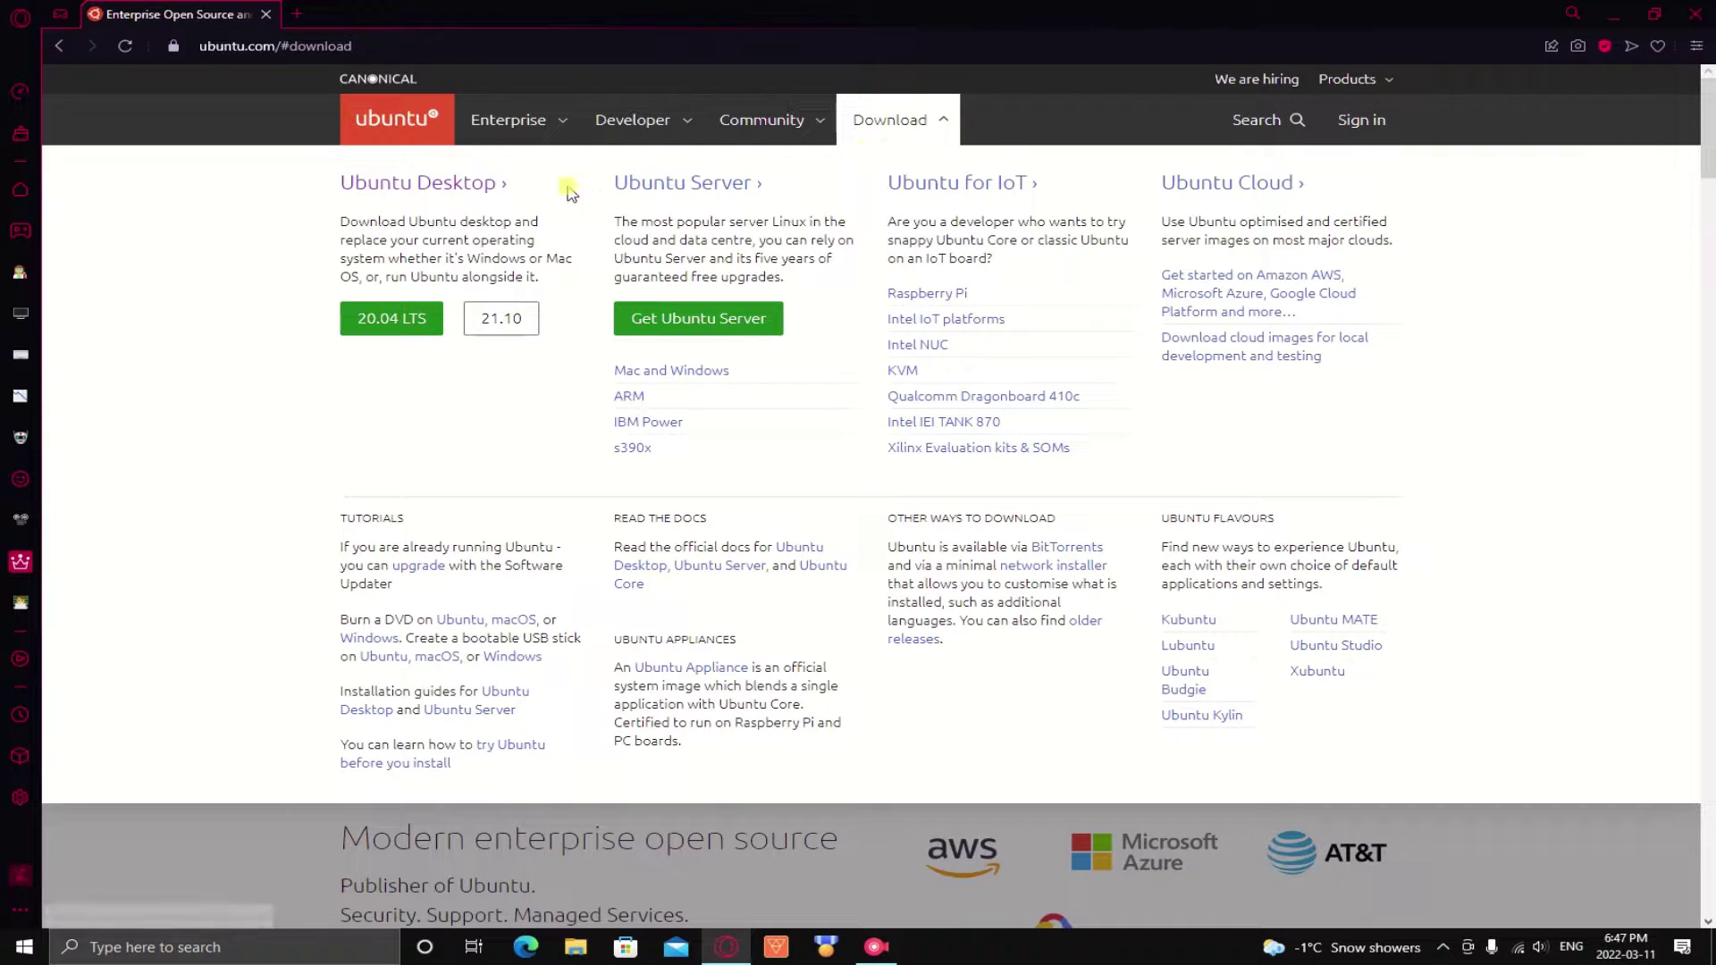
pyautogui.click(431, 195)
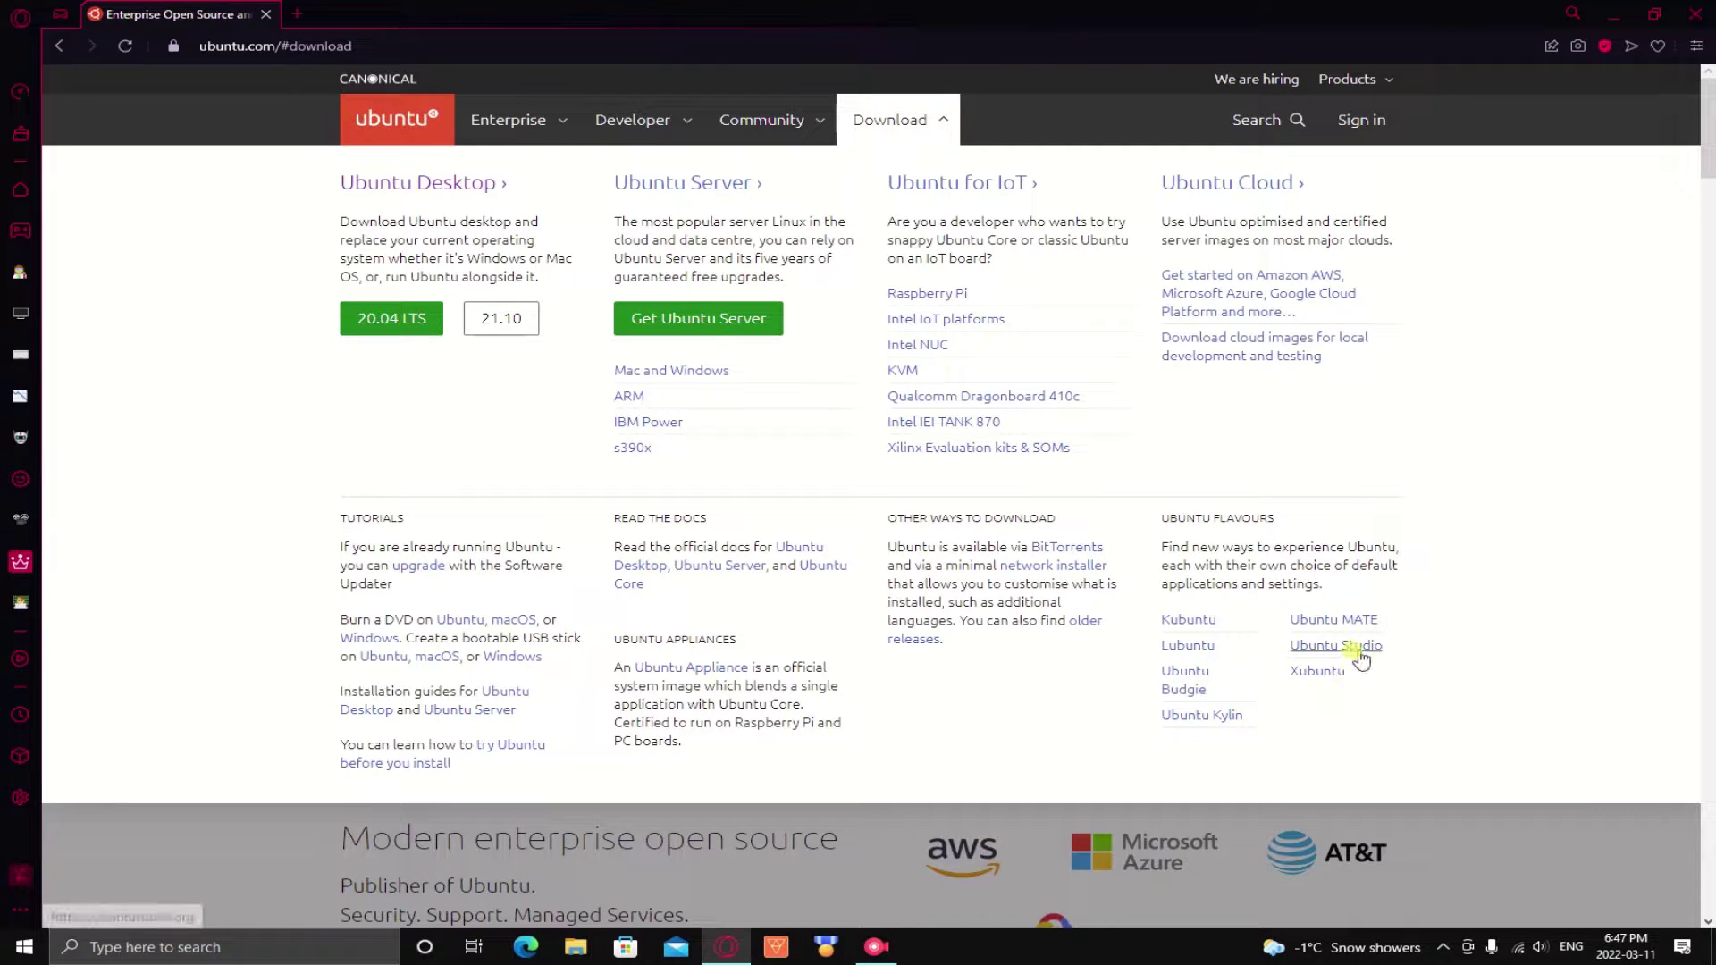
pyautogui.click(443, 187)
# - Compare the support periods and descriptions of Ubuntu 20.04.4 LTS and Ubuntu 21.10 on the download page
pyautogui.scroll(-3, 701, 387)
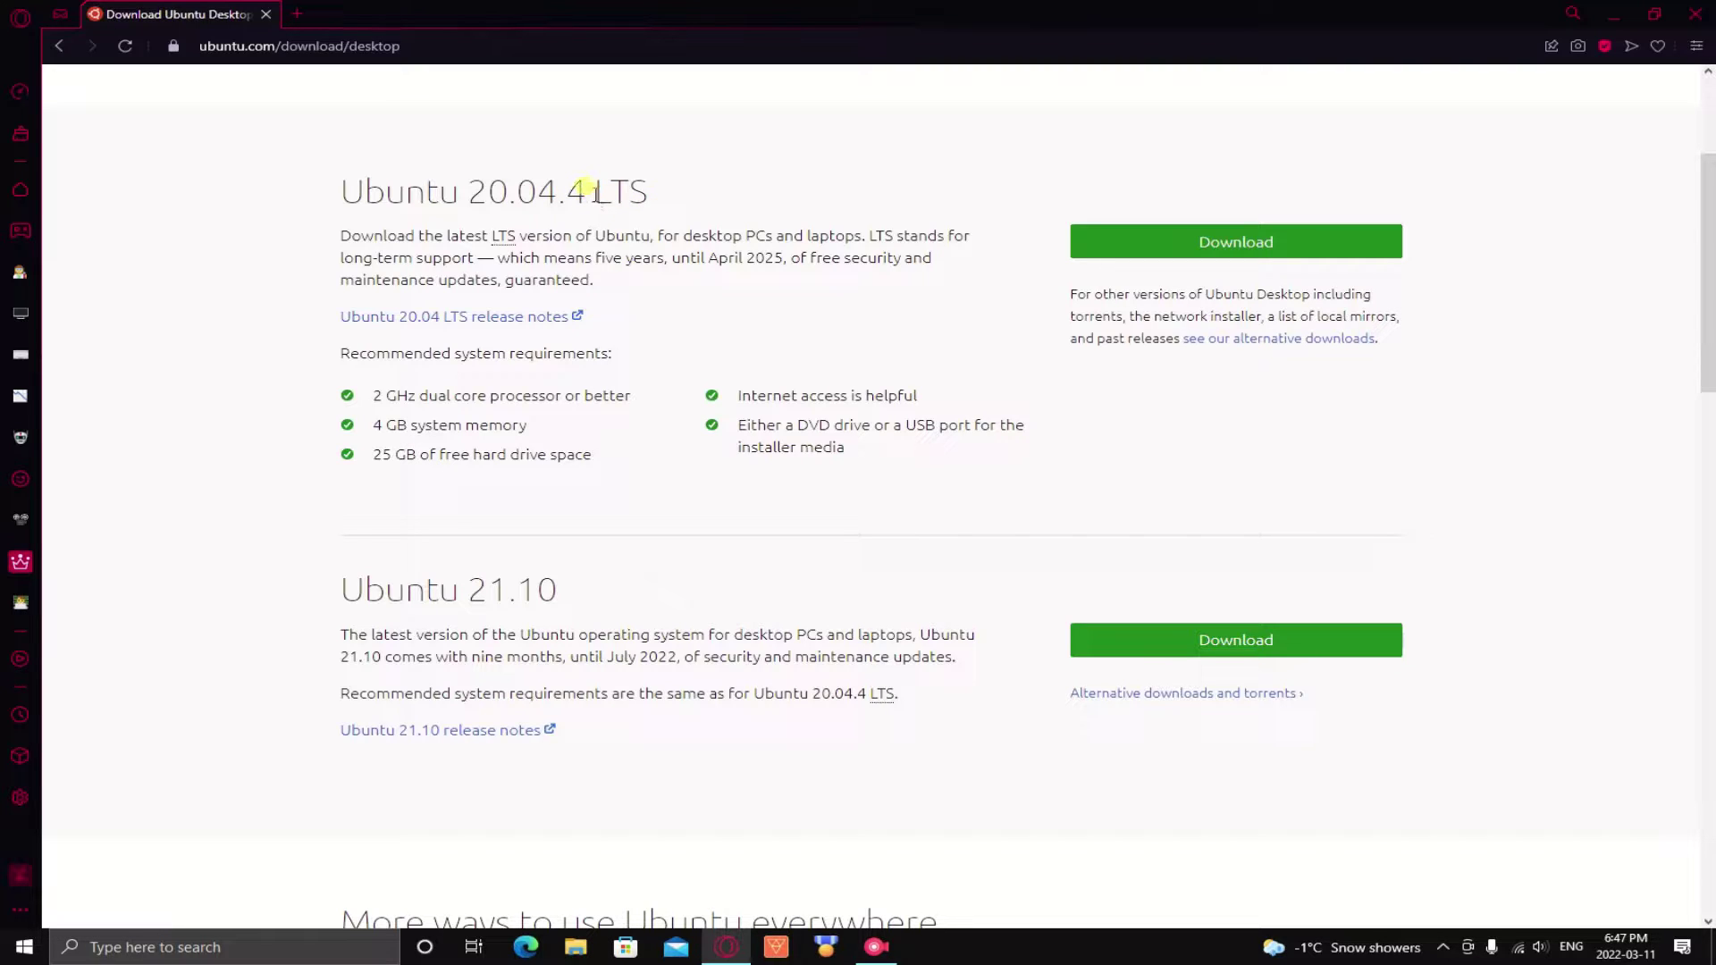
pyautogui.moveTo(593, 192); pyautogui.dragTo(636, 187)
pyautogui.click(766, 218)
pyautogui.moveTo(597, 259); pyautogui.dragTo(670, 265)
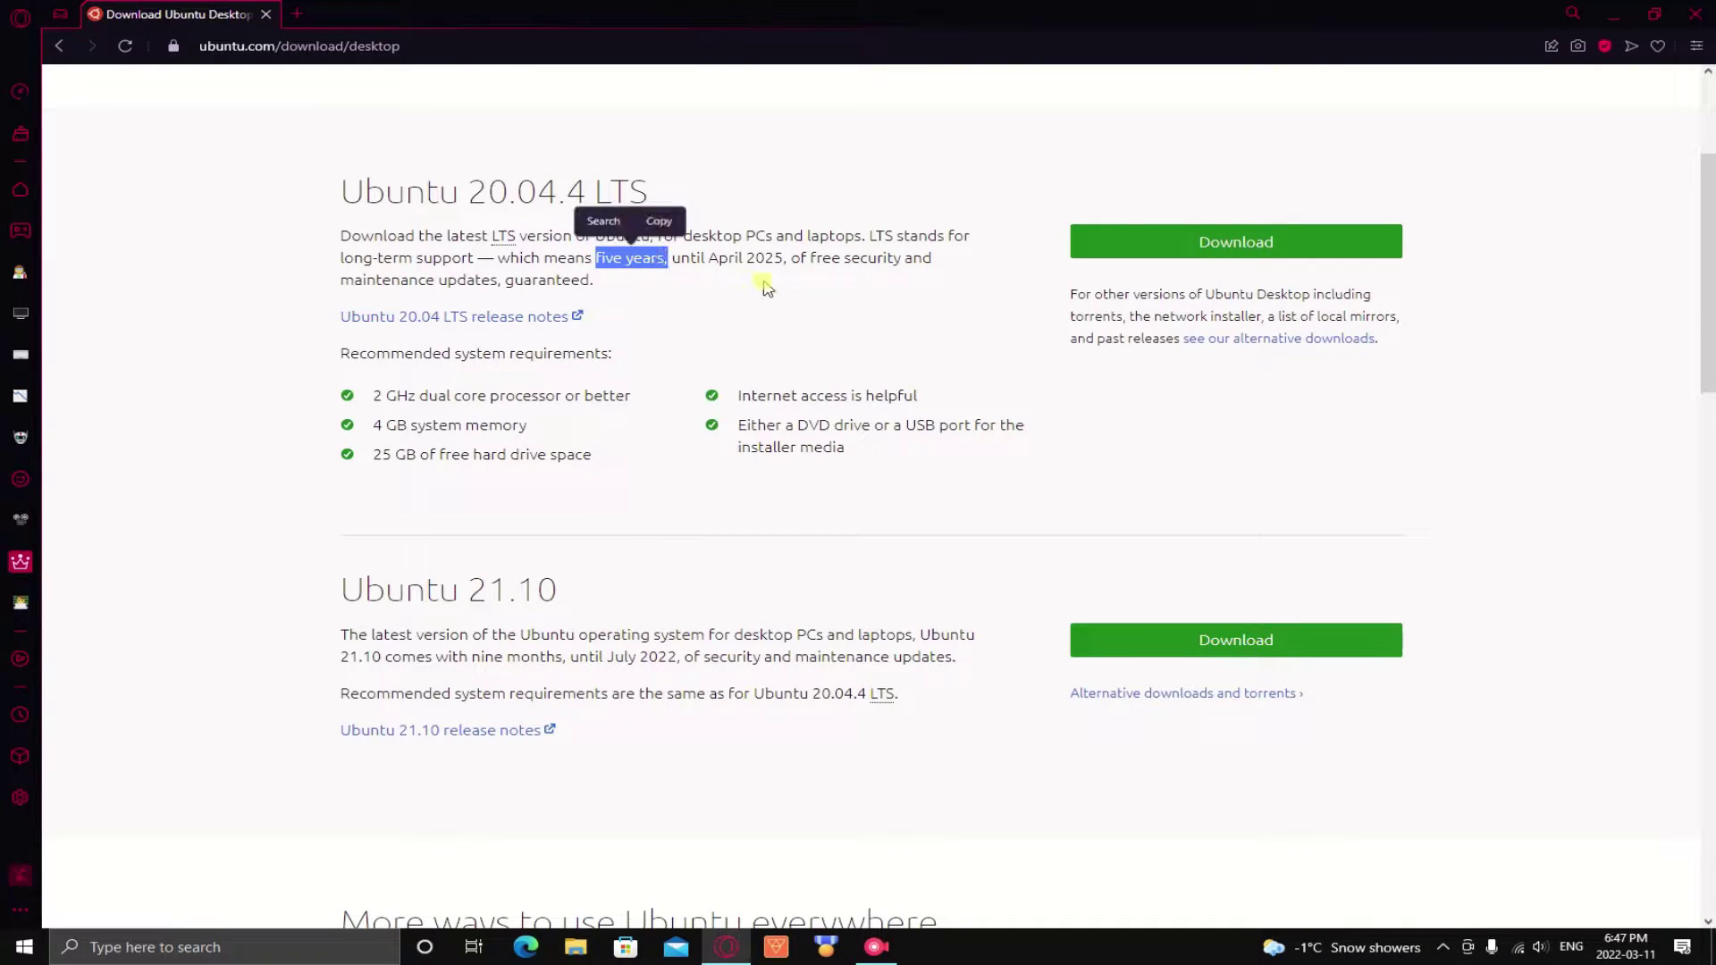
pyautogui.click(760, 256)
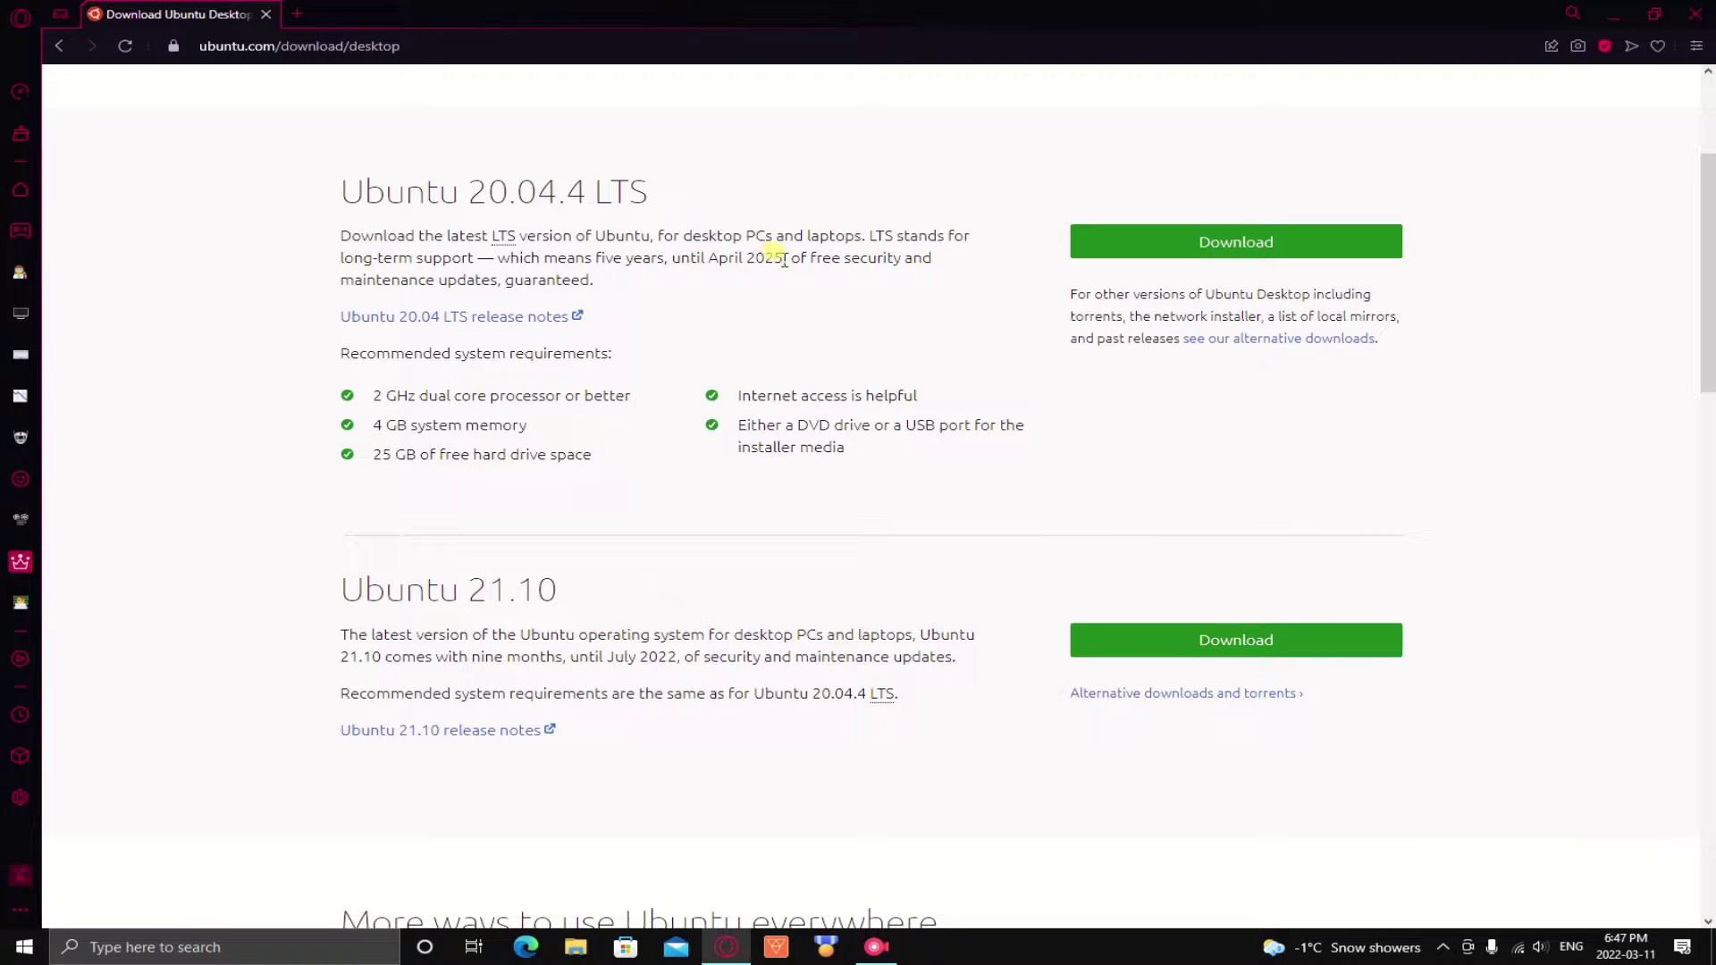
pyautogui.moveTo(785, 260); pyautogui.dragTo(674, 260)
pyautogui.click(608, 509)
pyautogui.scroll(-2, 608, 509)
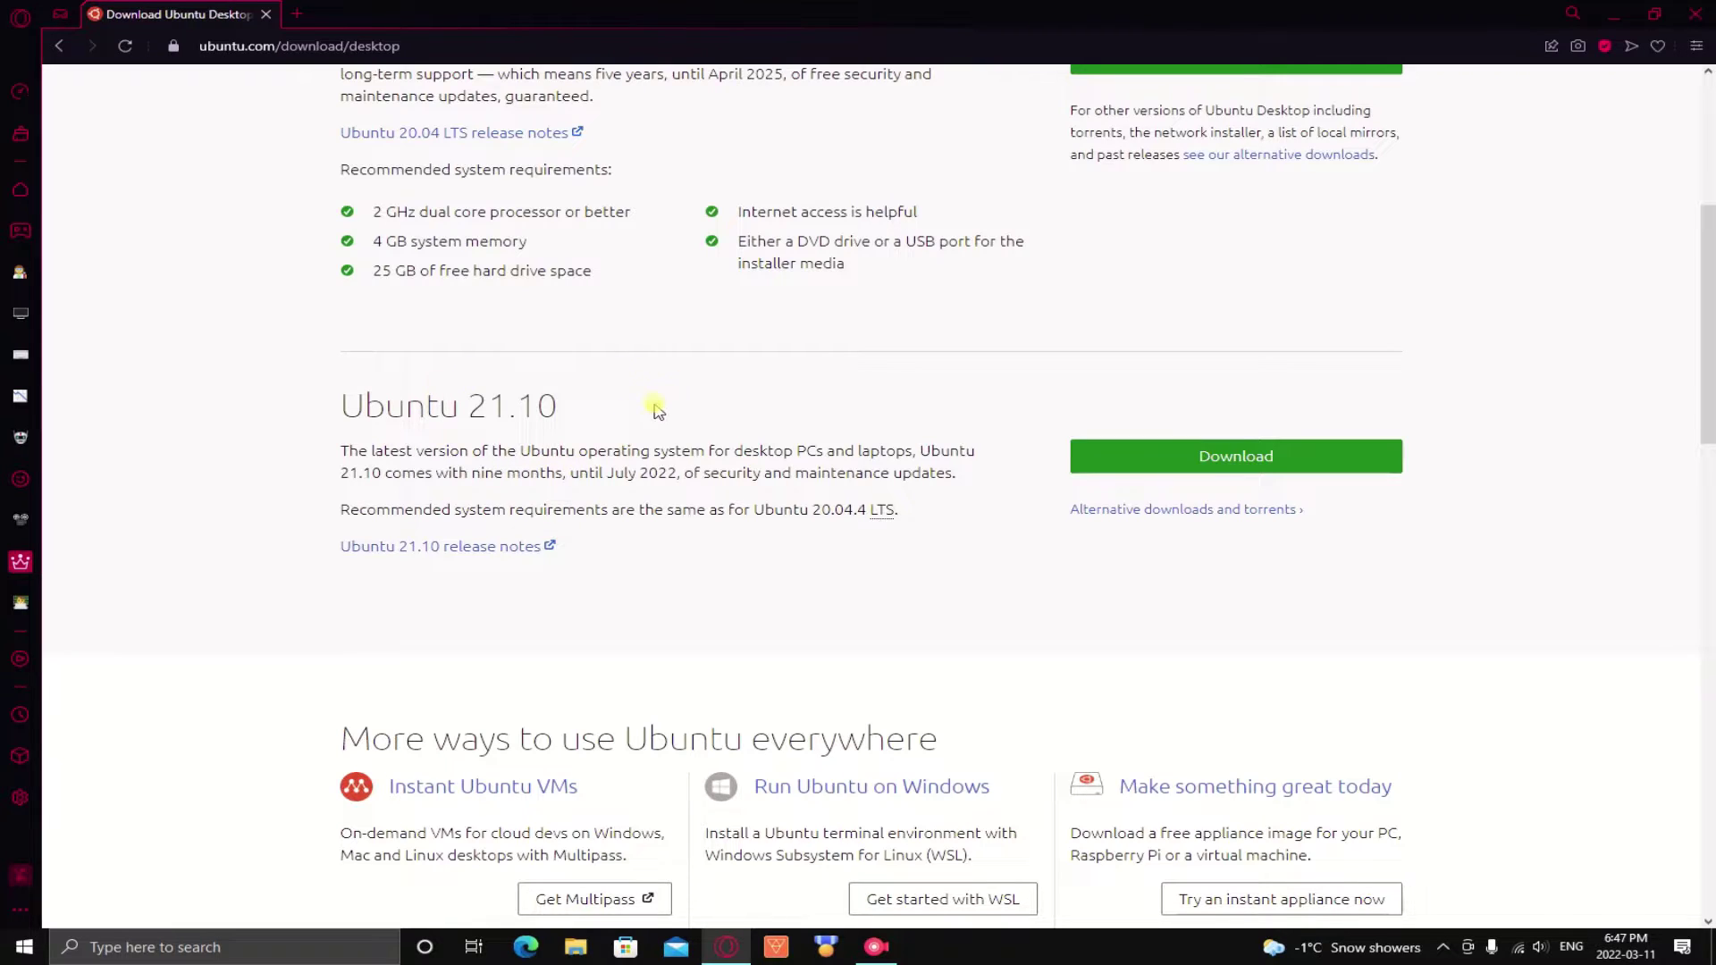
pyautogui.moveTo(472, 473); pyautogui.dragTo(565, 471)
pyautogui.click(628, 474)
pyautogui.scroll(1, 712, 505)
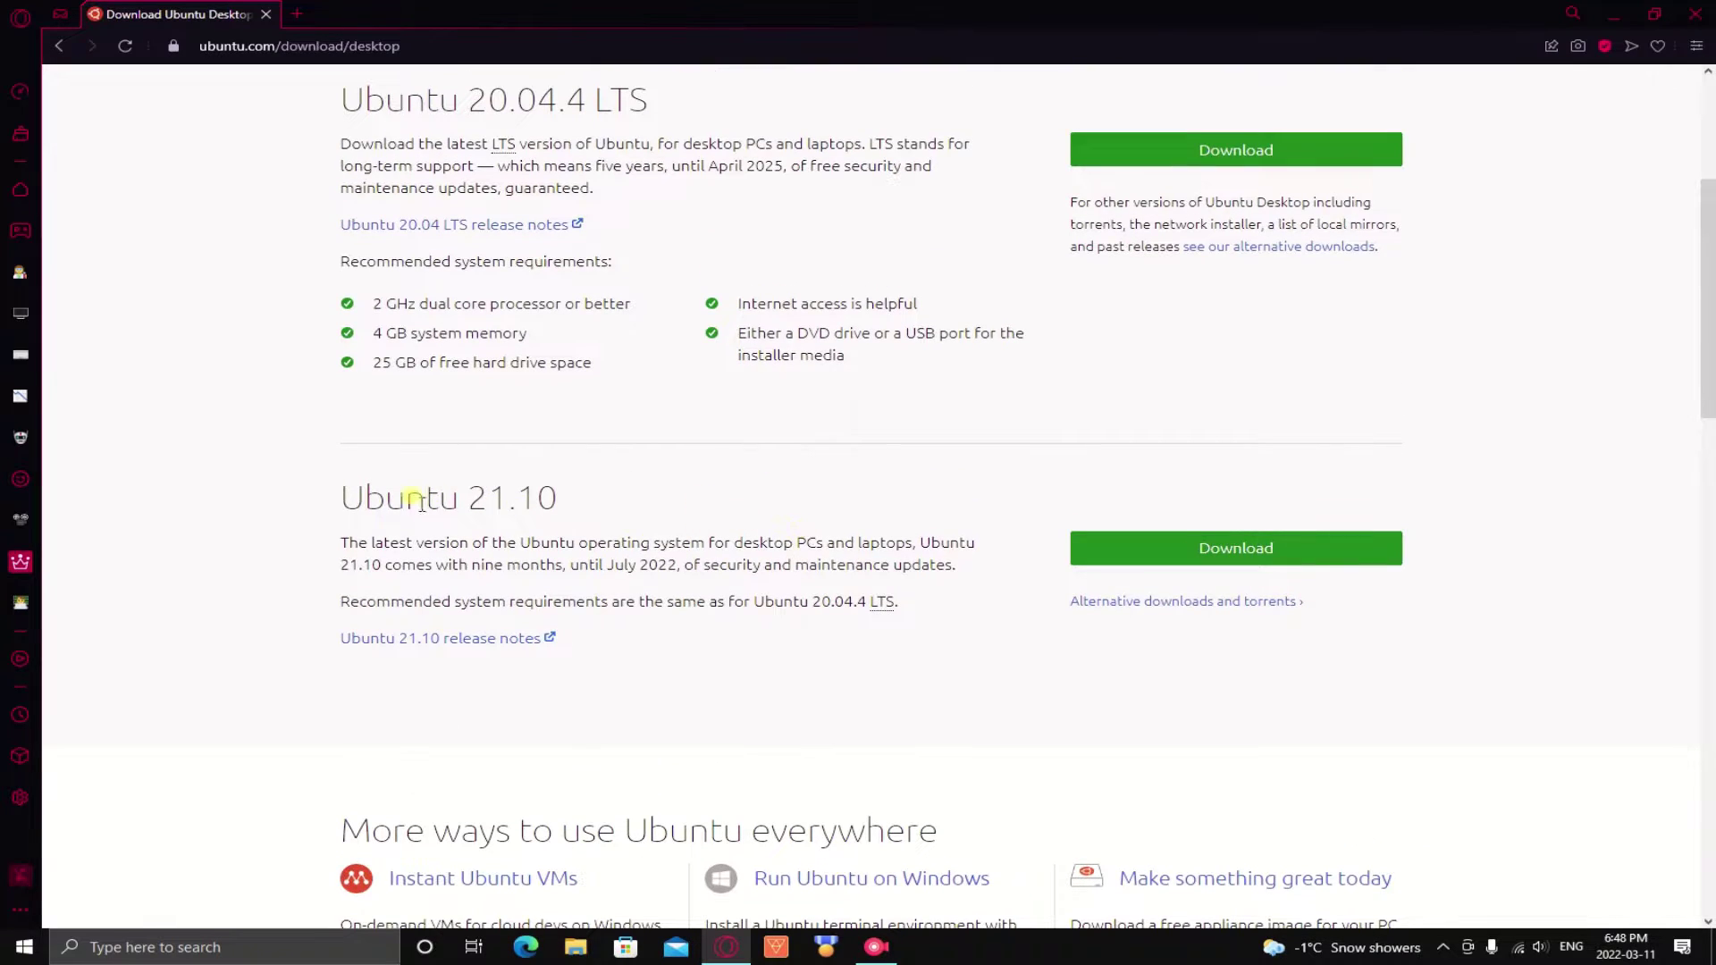
pyautogui.scroll(1, 389, 509)
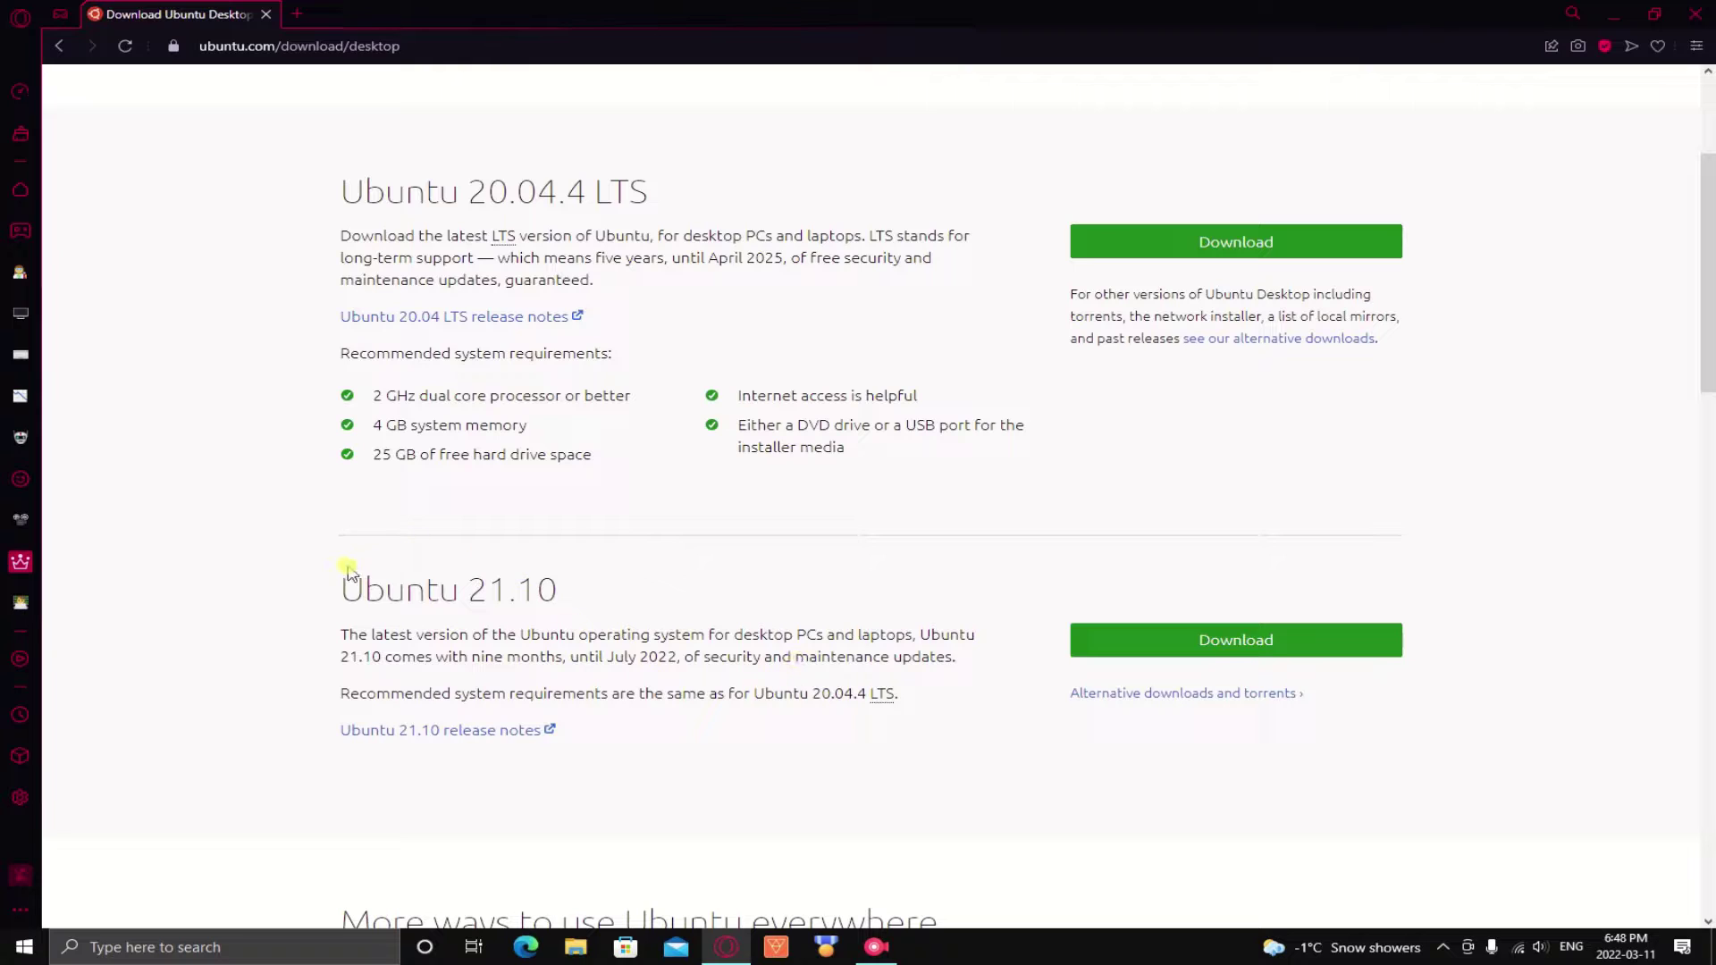
pyautogui.moveTo(345, 577); pyautogui.dragTo(949, 695)
pyautogui.click(615, 281)
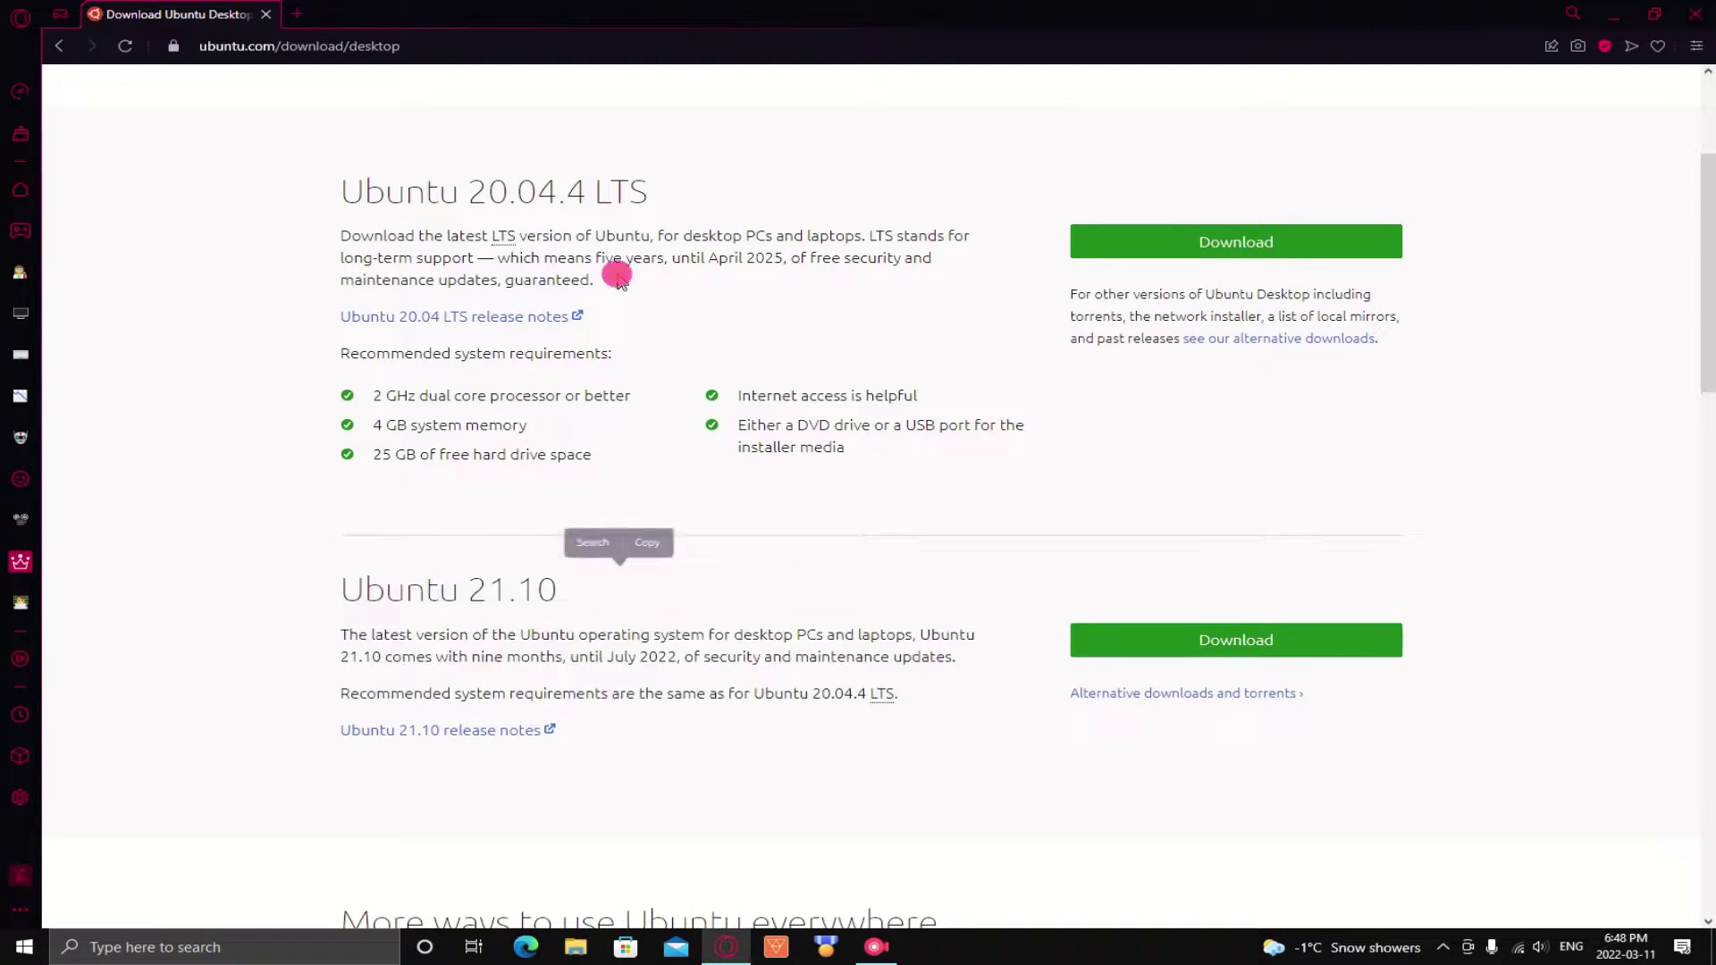
# - Download the Ubuntu 20.04.4 LTS desktop image
pyautogui.moveTo(355, 190); pyautogui.dragTo(700, 219)
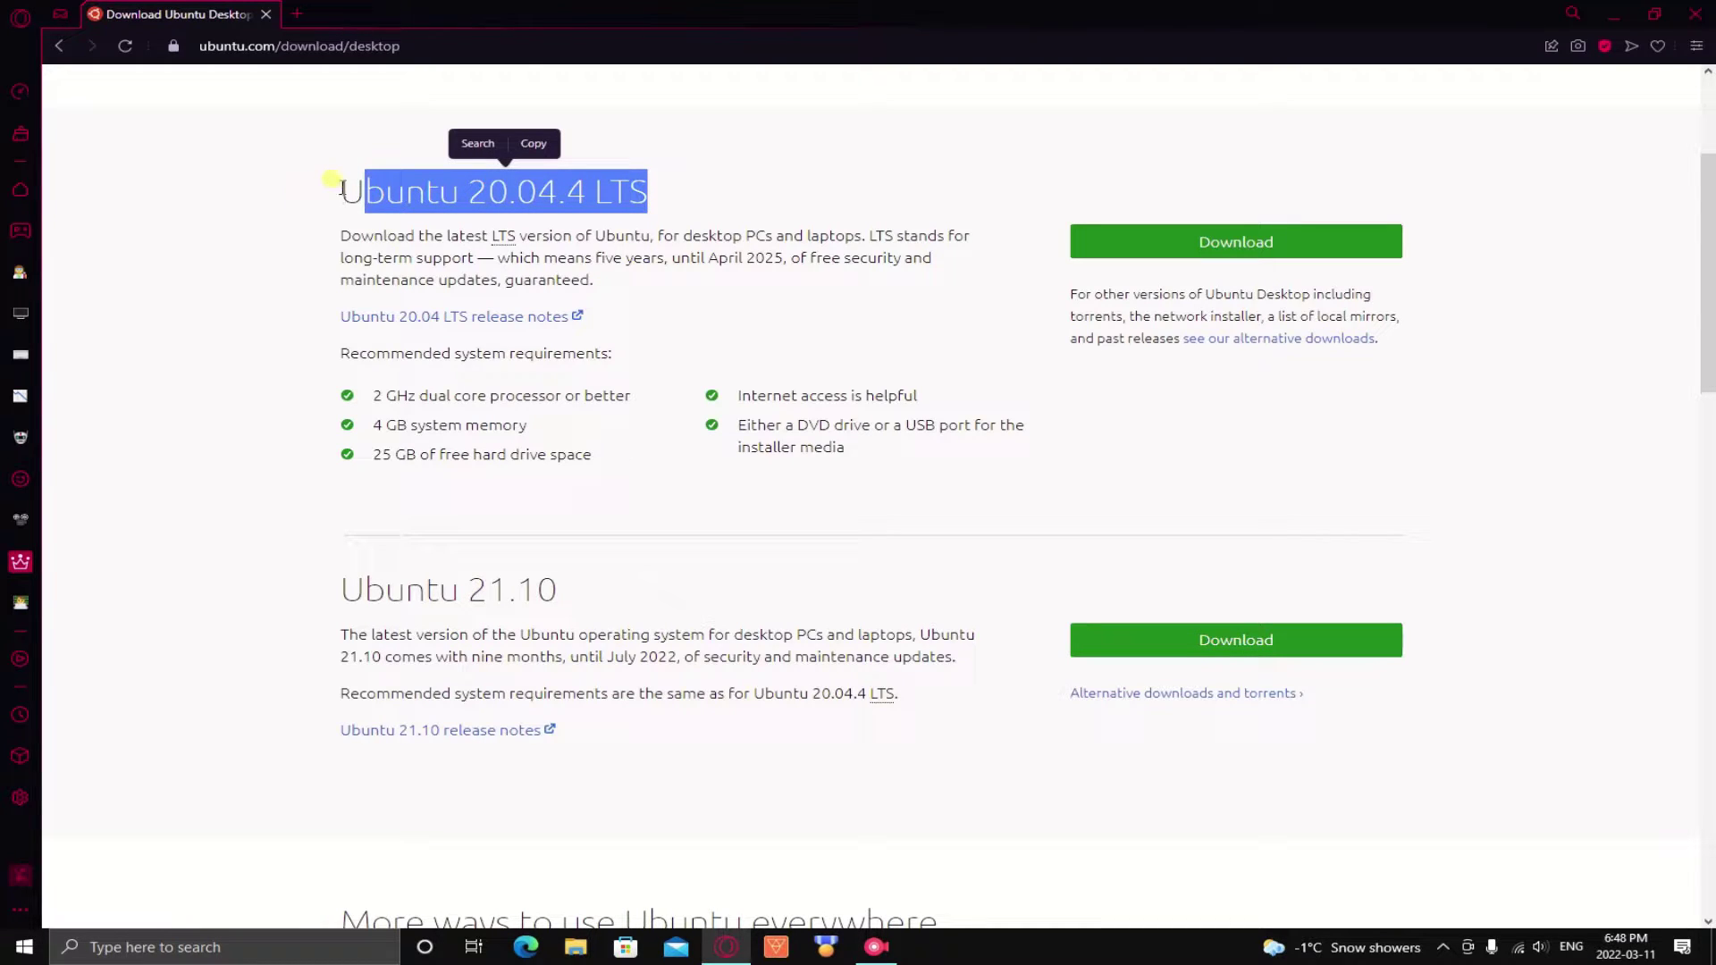
pyautogui.moveTo(342, 189); pyautogui.dragTo(709, 211)
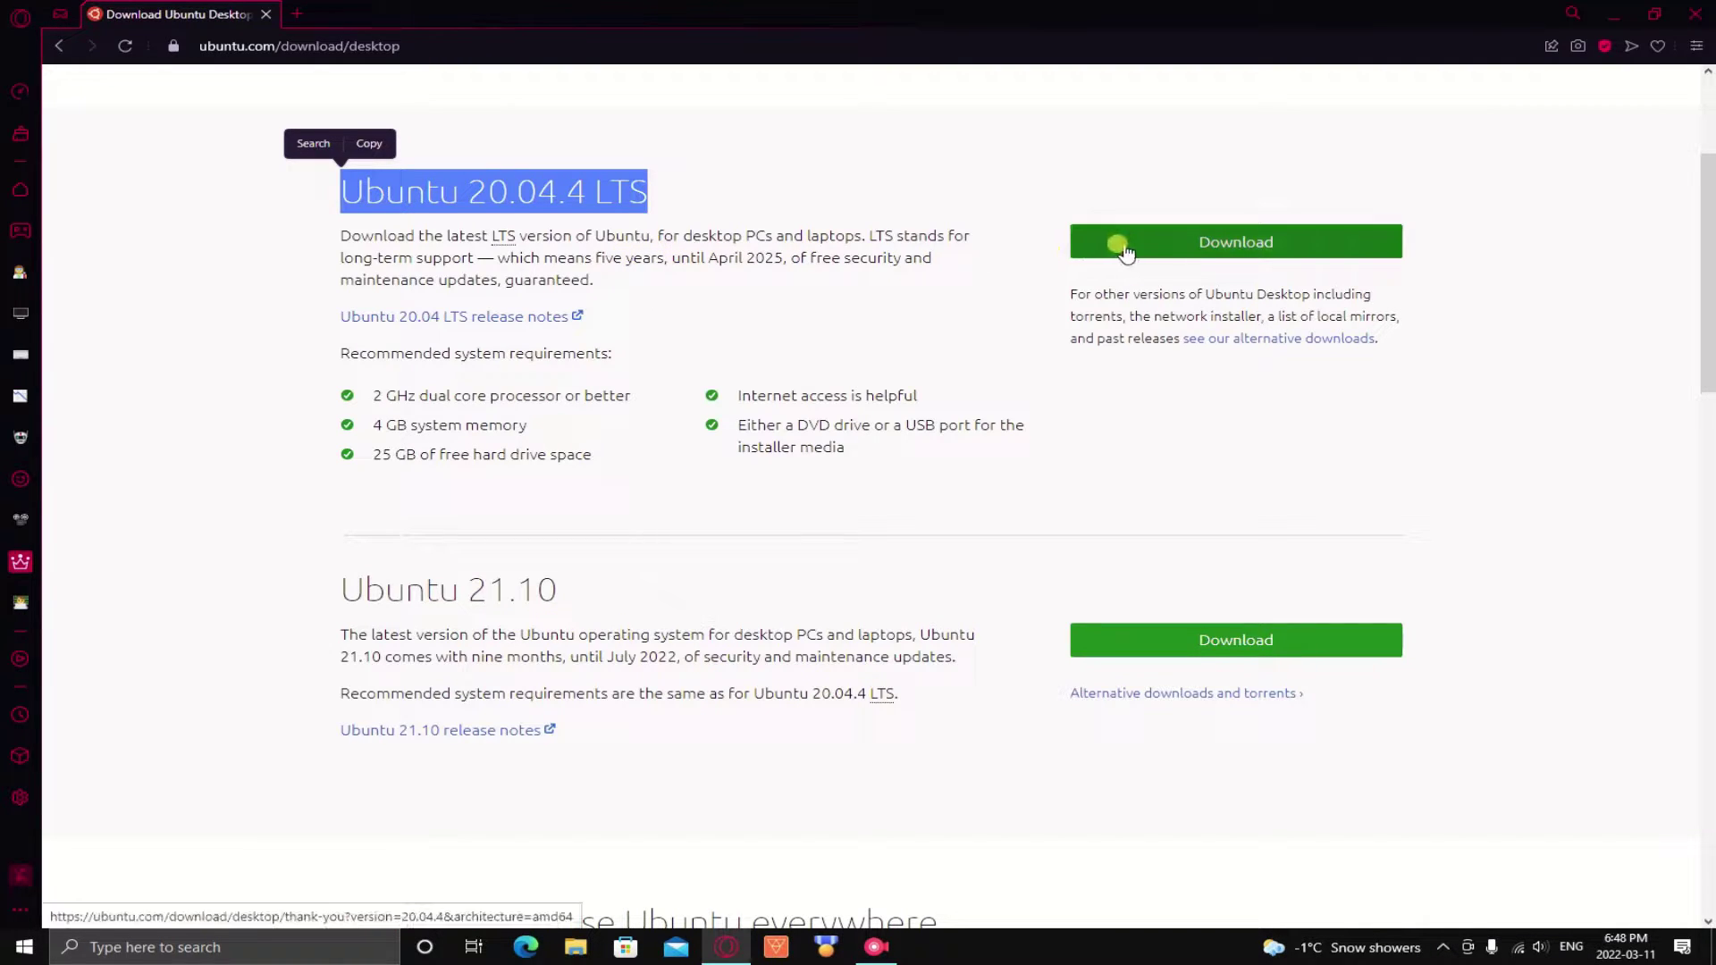
pyautogui.click(888, 199)
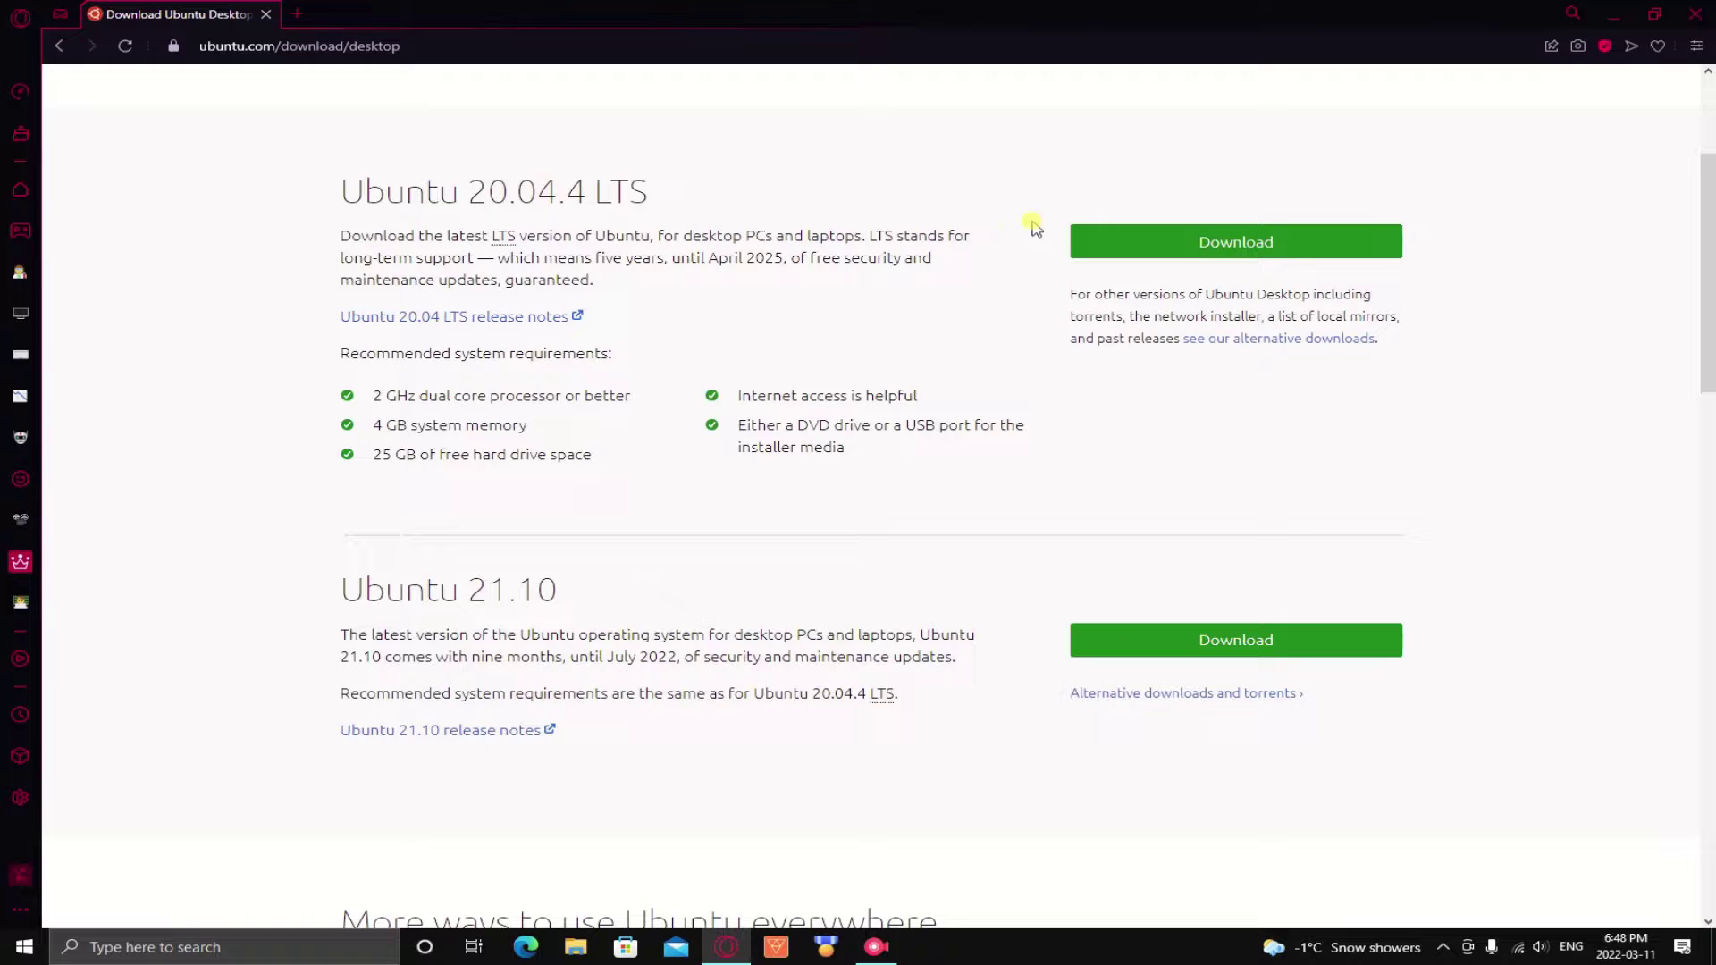
pyautogui.click(1181, 258)
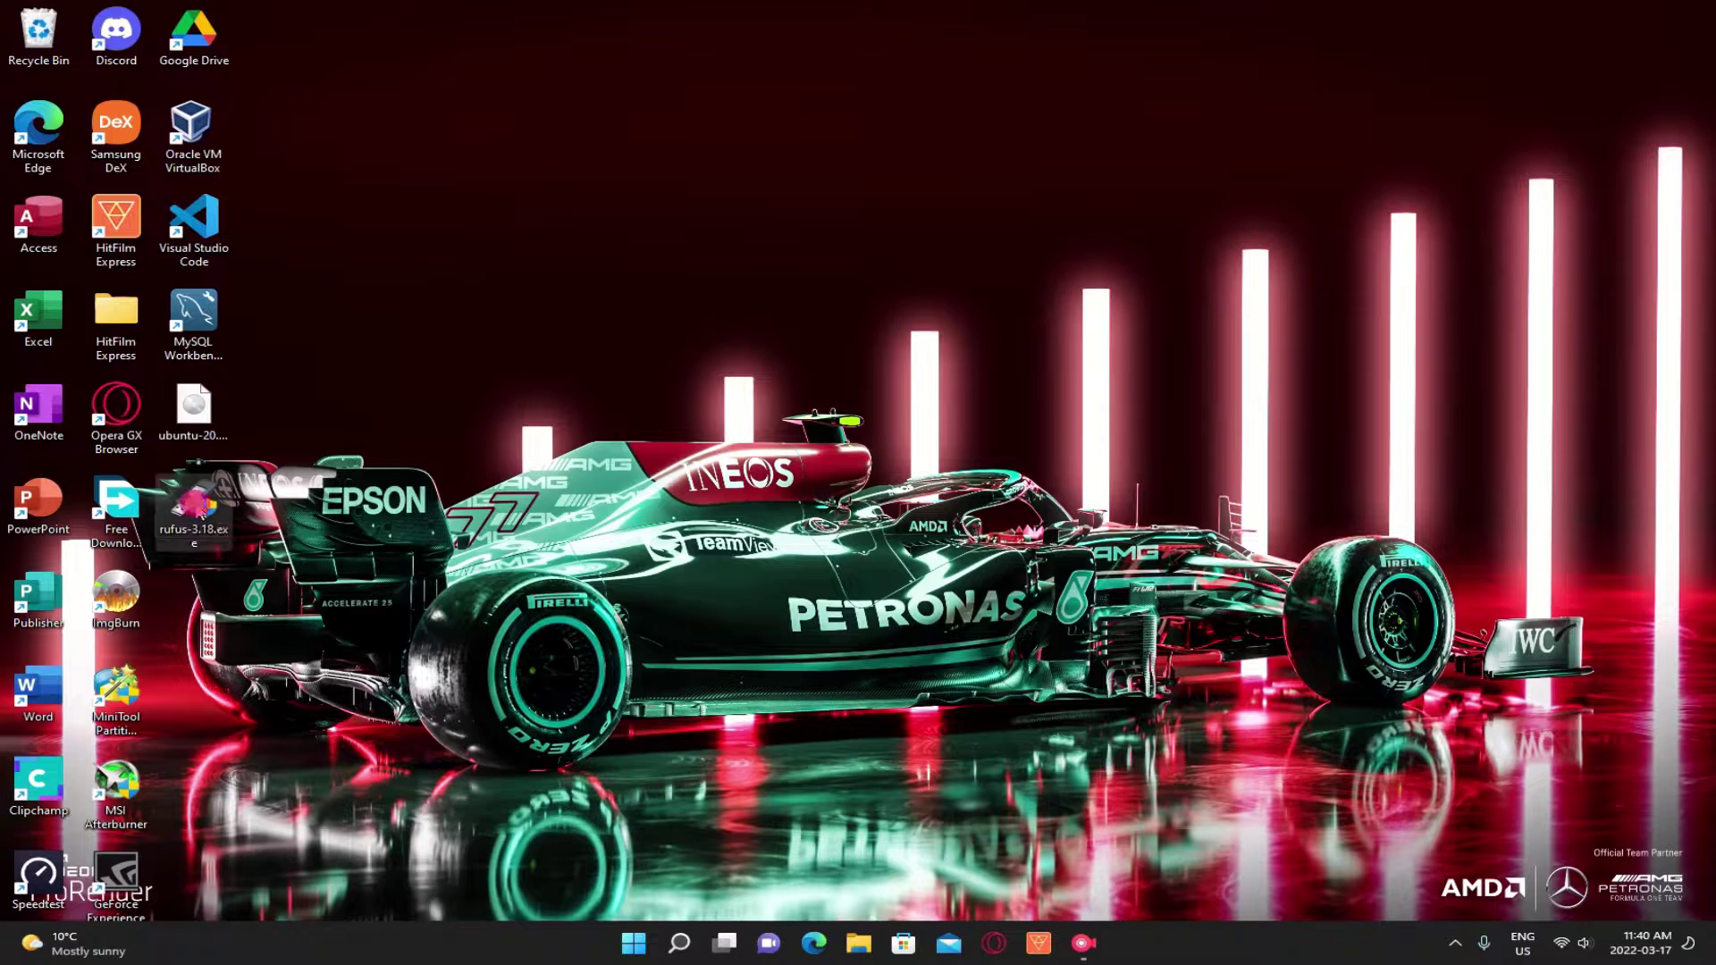
# - Switch to Rufus 3.18 and load ubuntu-20.04.4-desktop-amd64.iso from the Desktop folder as the boot image
pyautogui.moveTo(324, 468); pyautogui.dragTo(154, 559)
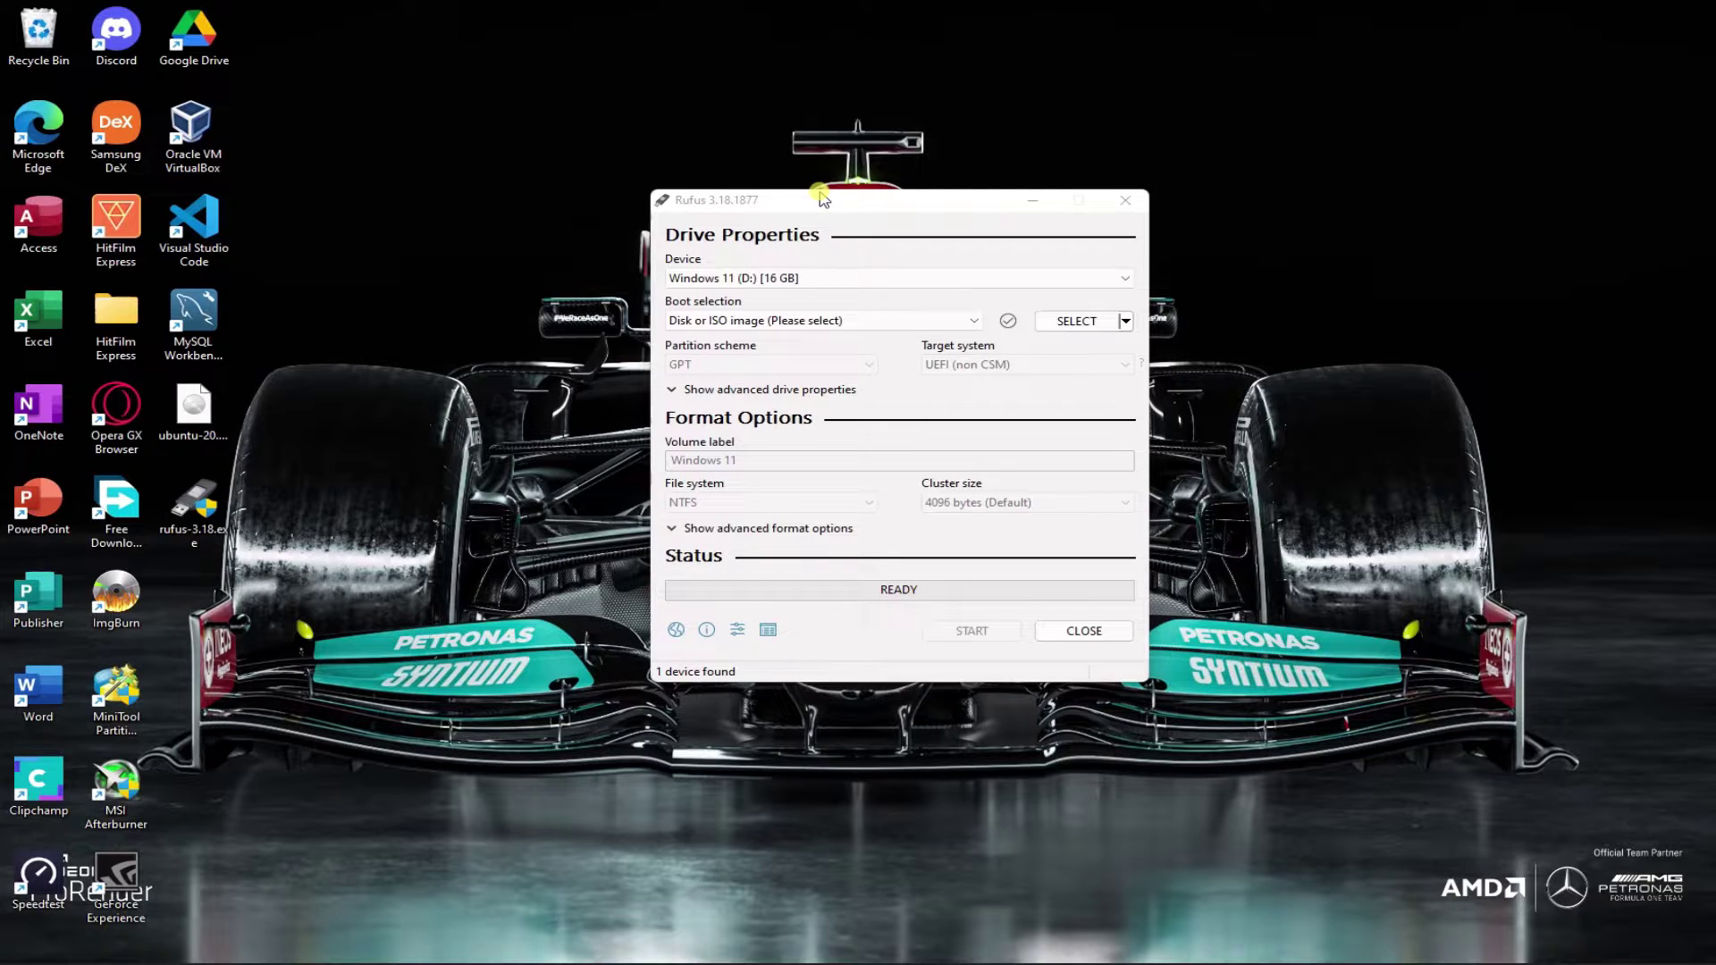
pyautogui.click(1075, 321)
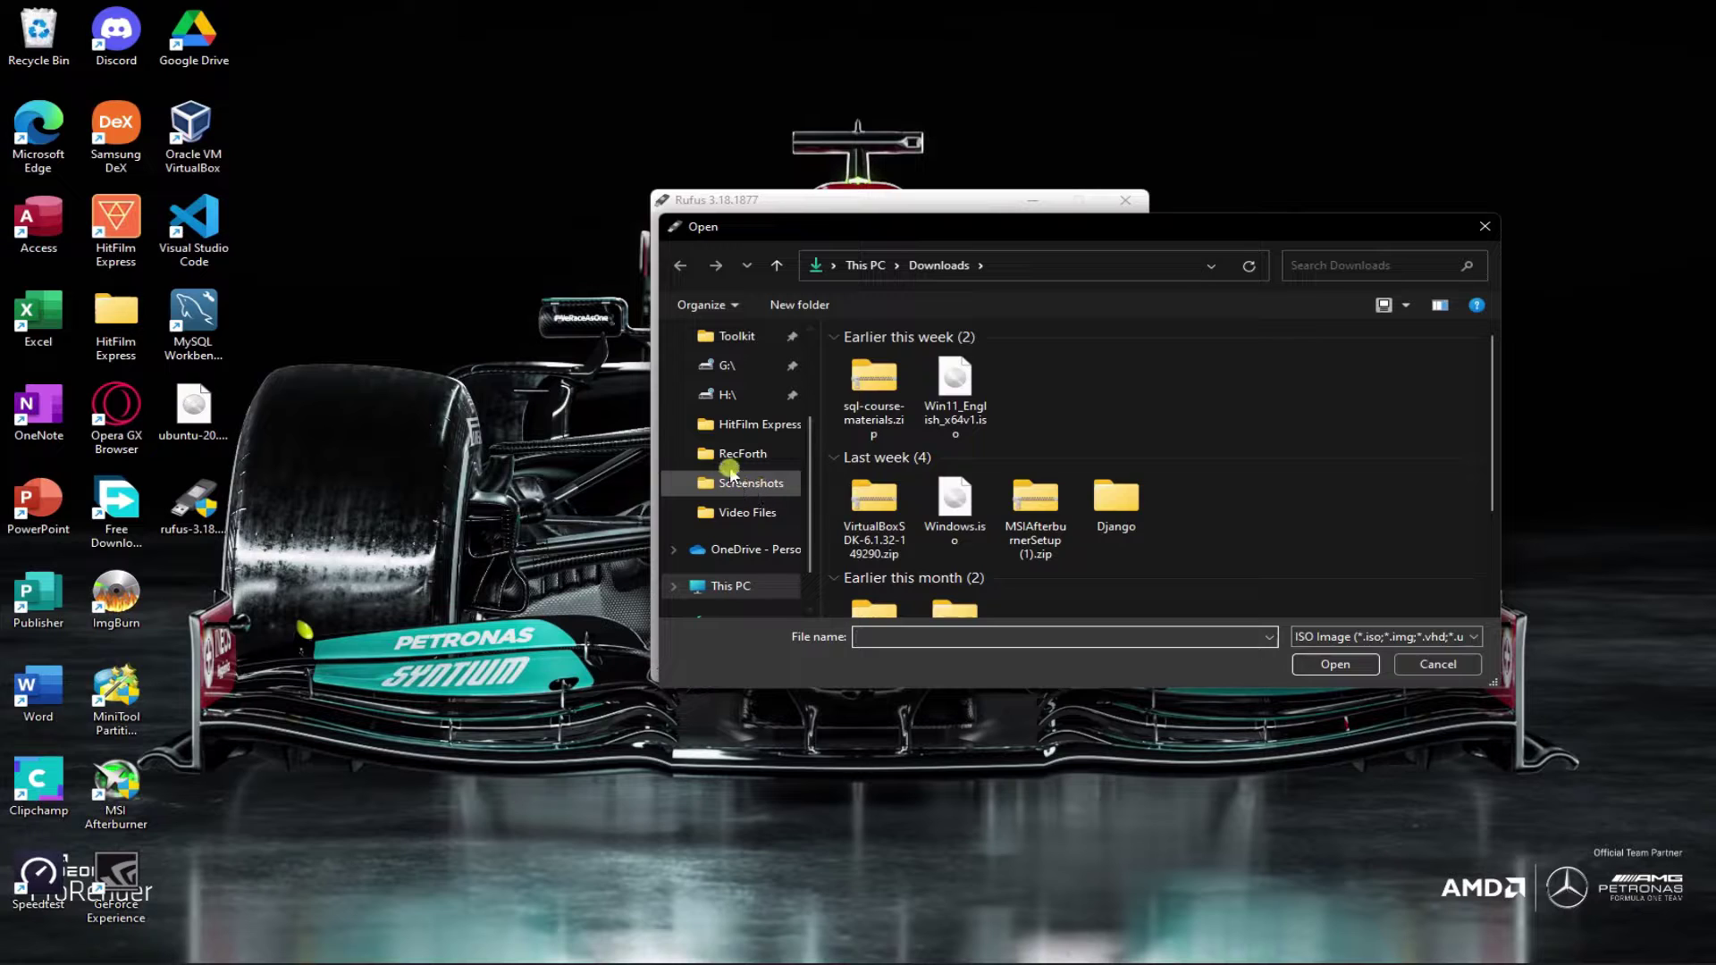
pyautogui.click(864, 266)
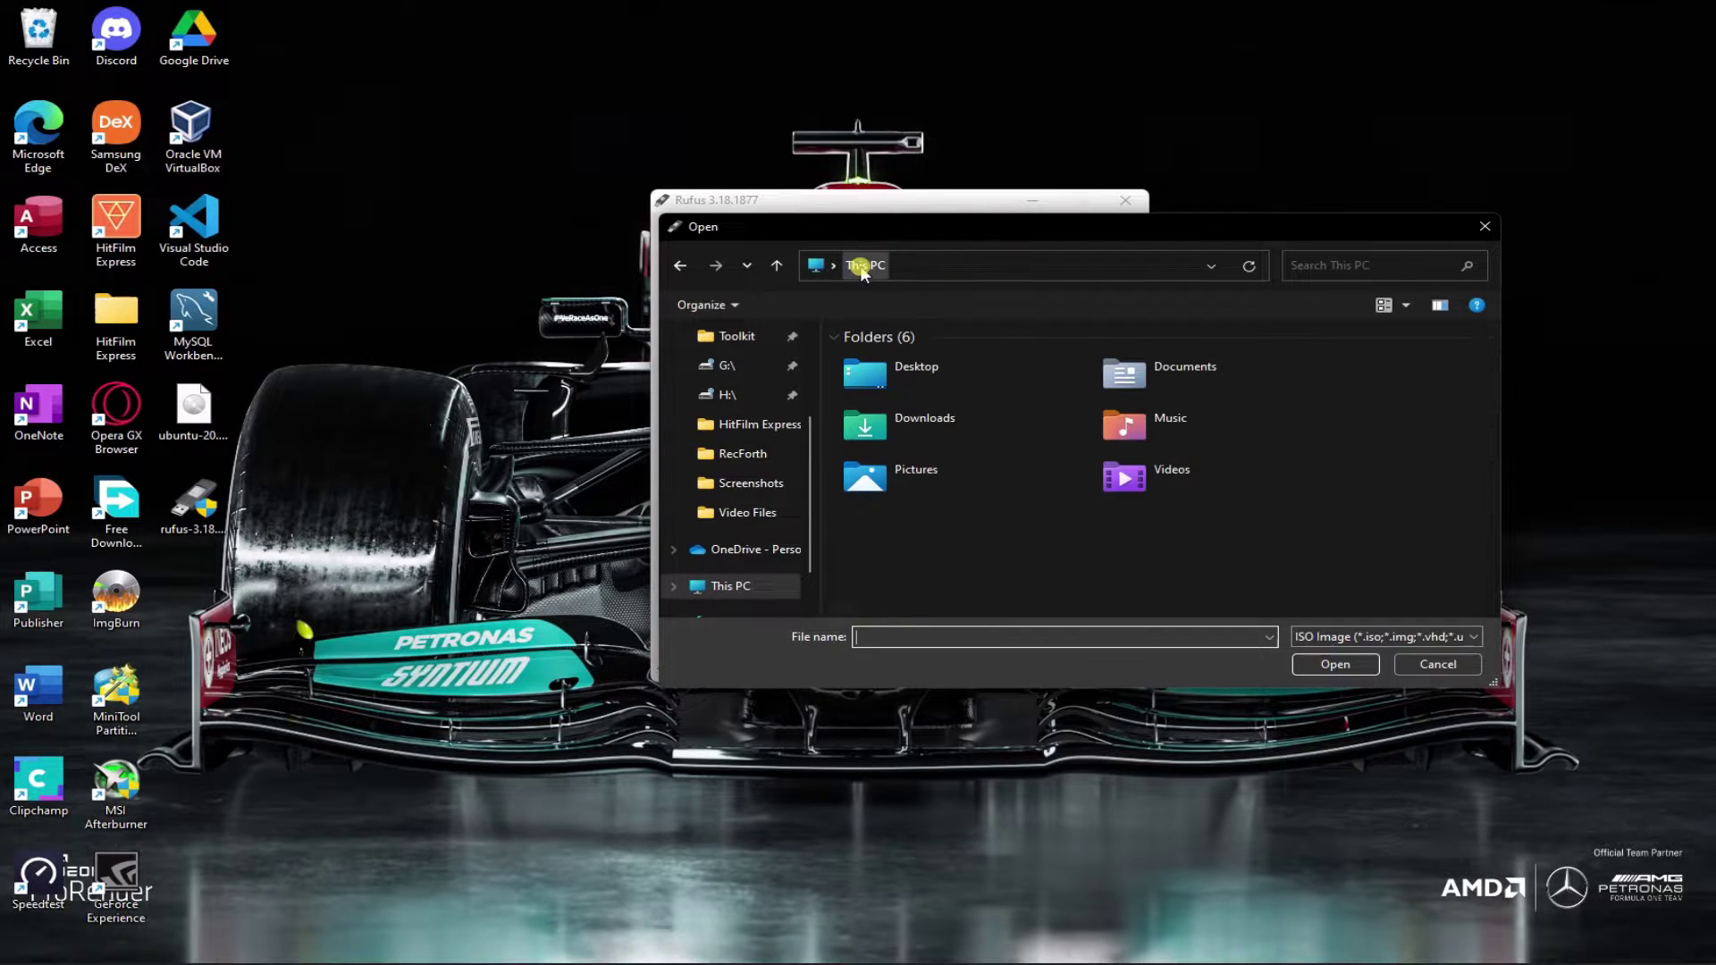
pyautogui.doubleClick(901, 360)
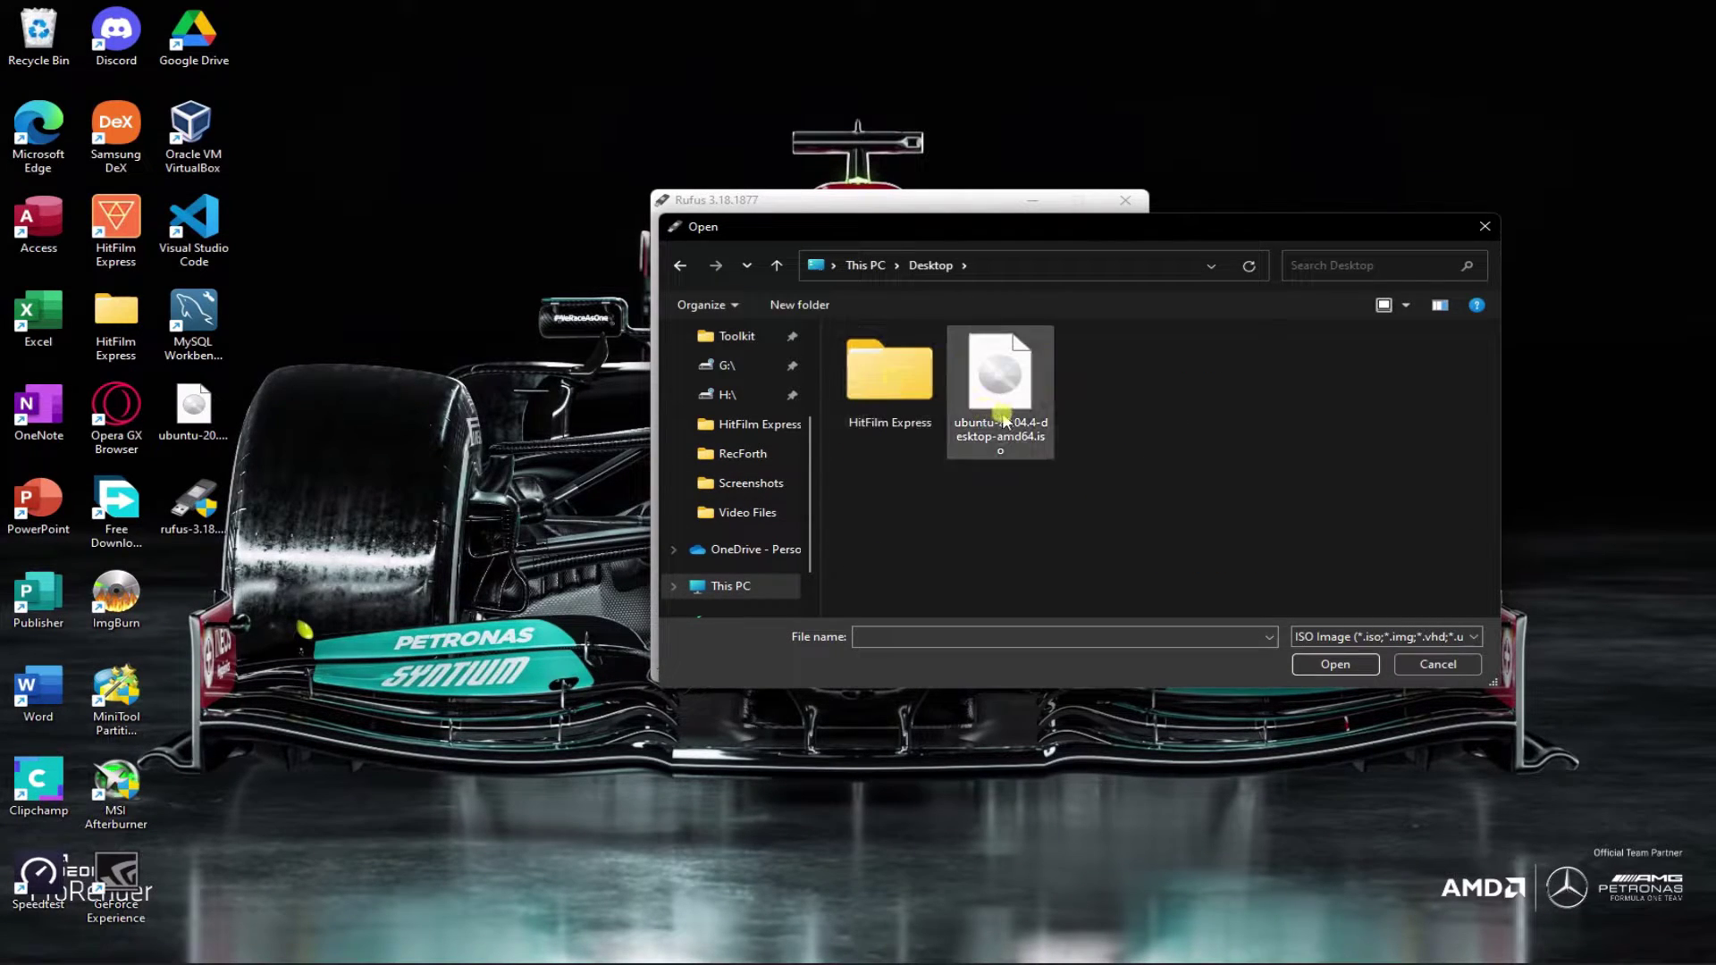
pyautogui.click(1030, 404)
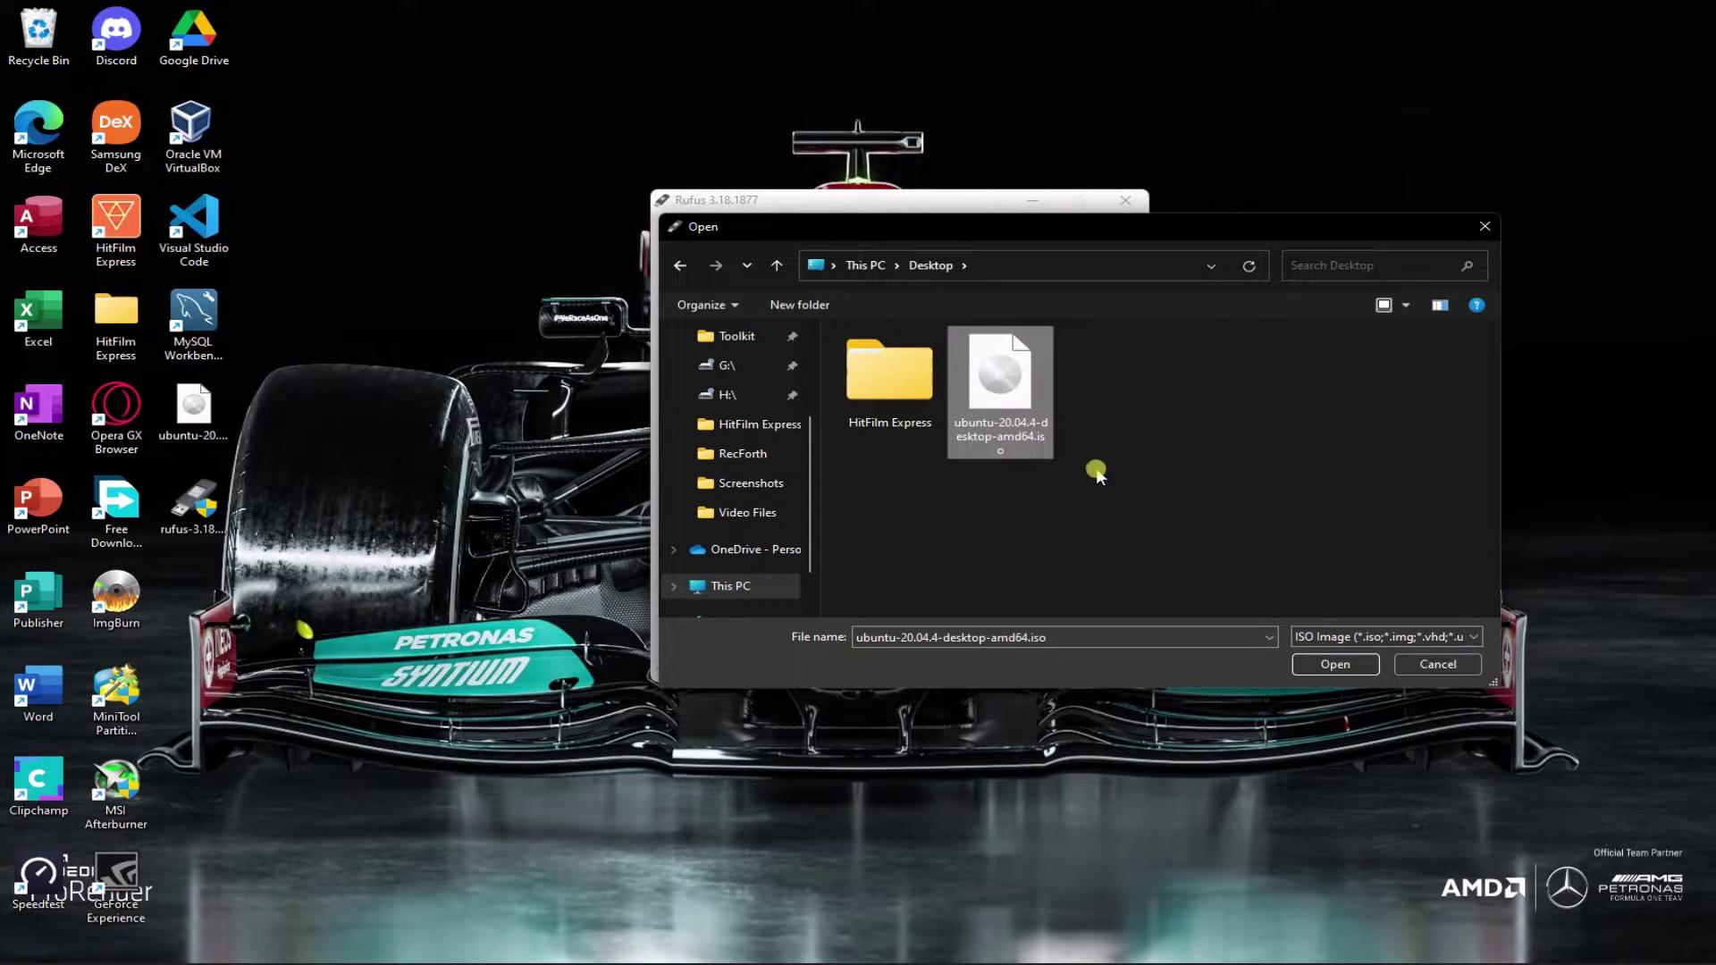
pyautogui.click(1335, 664)
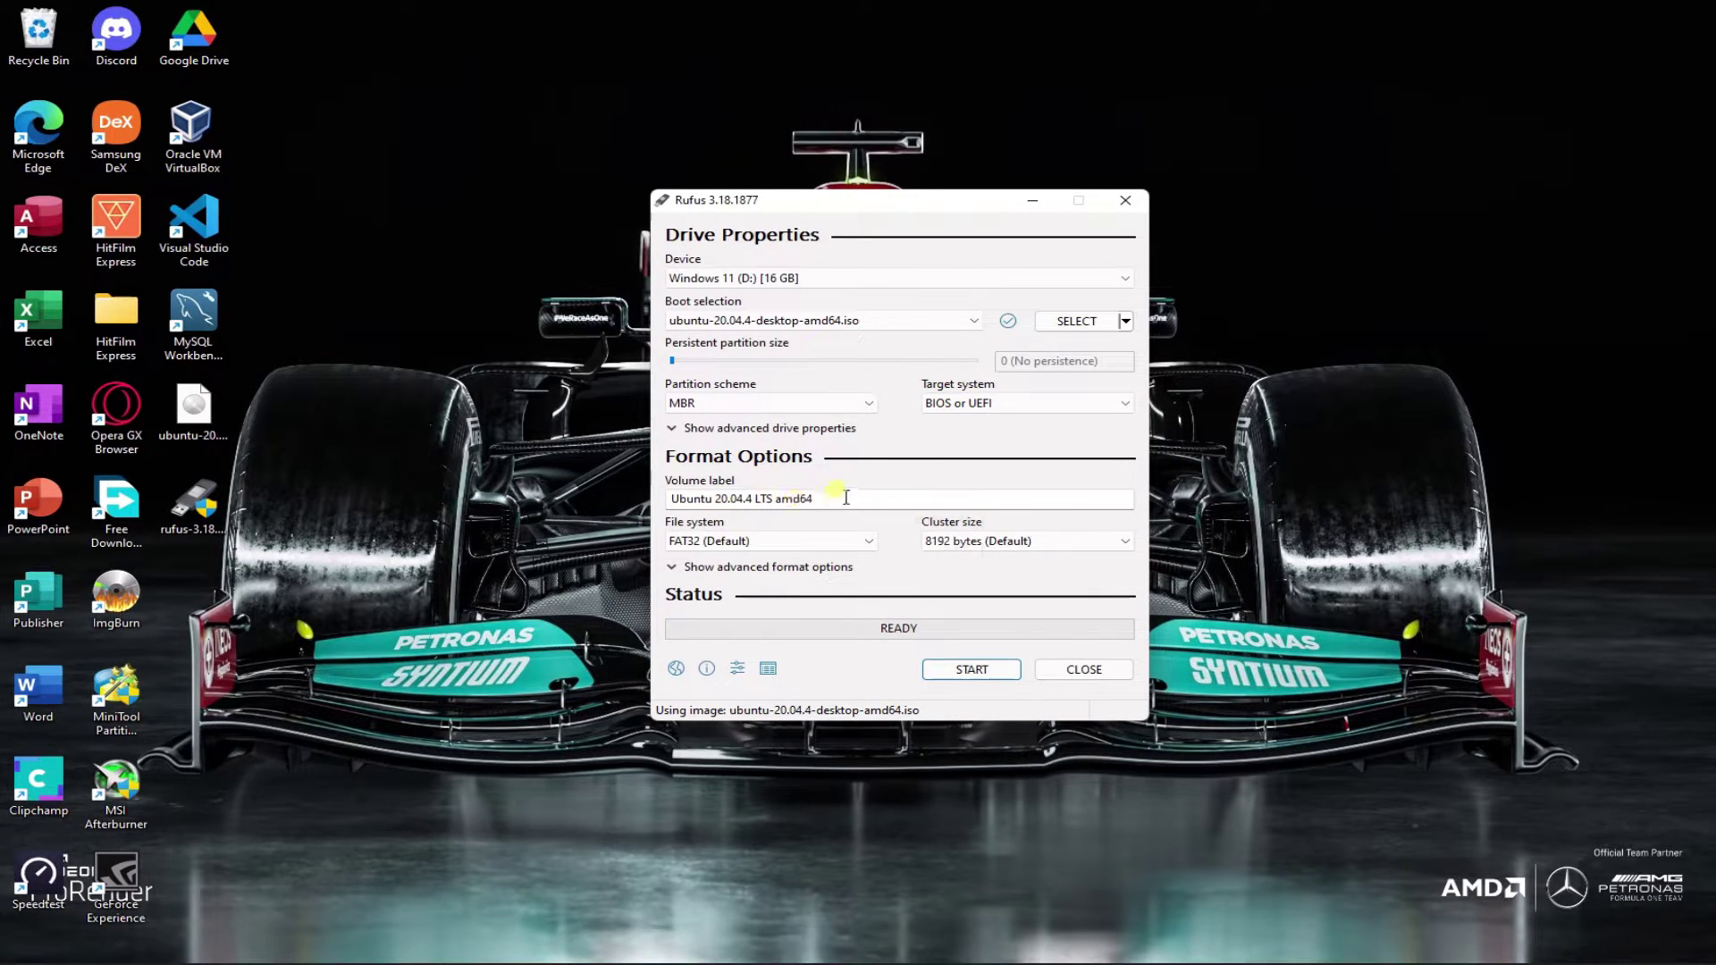
# - Start writing the Ubuntu image to the 16 GB drive D: in ISO Image mode, accepting that all its data is erased
pyautogui.moveTo(812, 500); pyautogui.dragTo(595, 523)
pyautogui.click(581, 532)
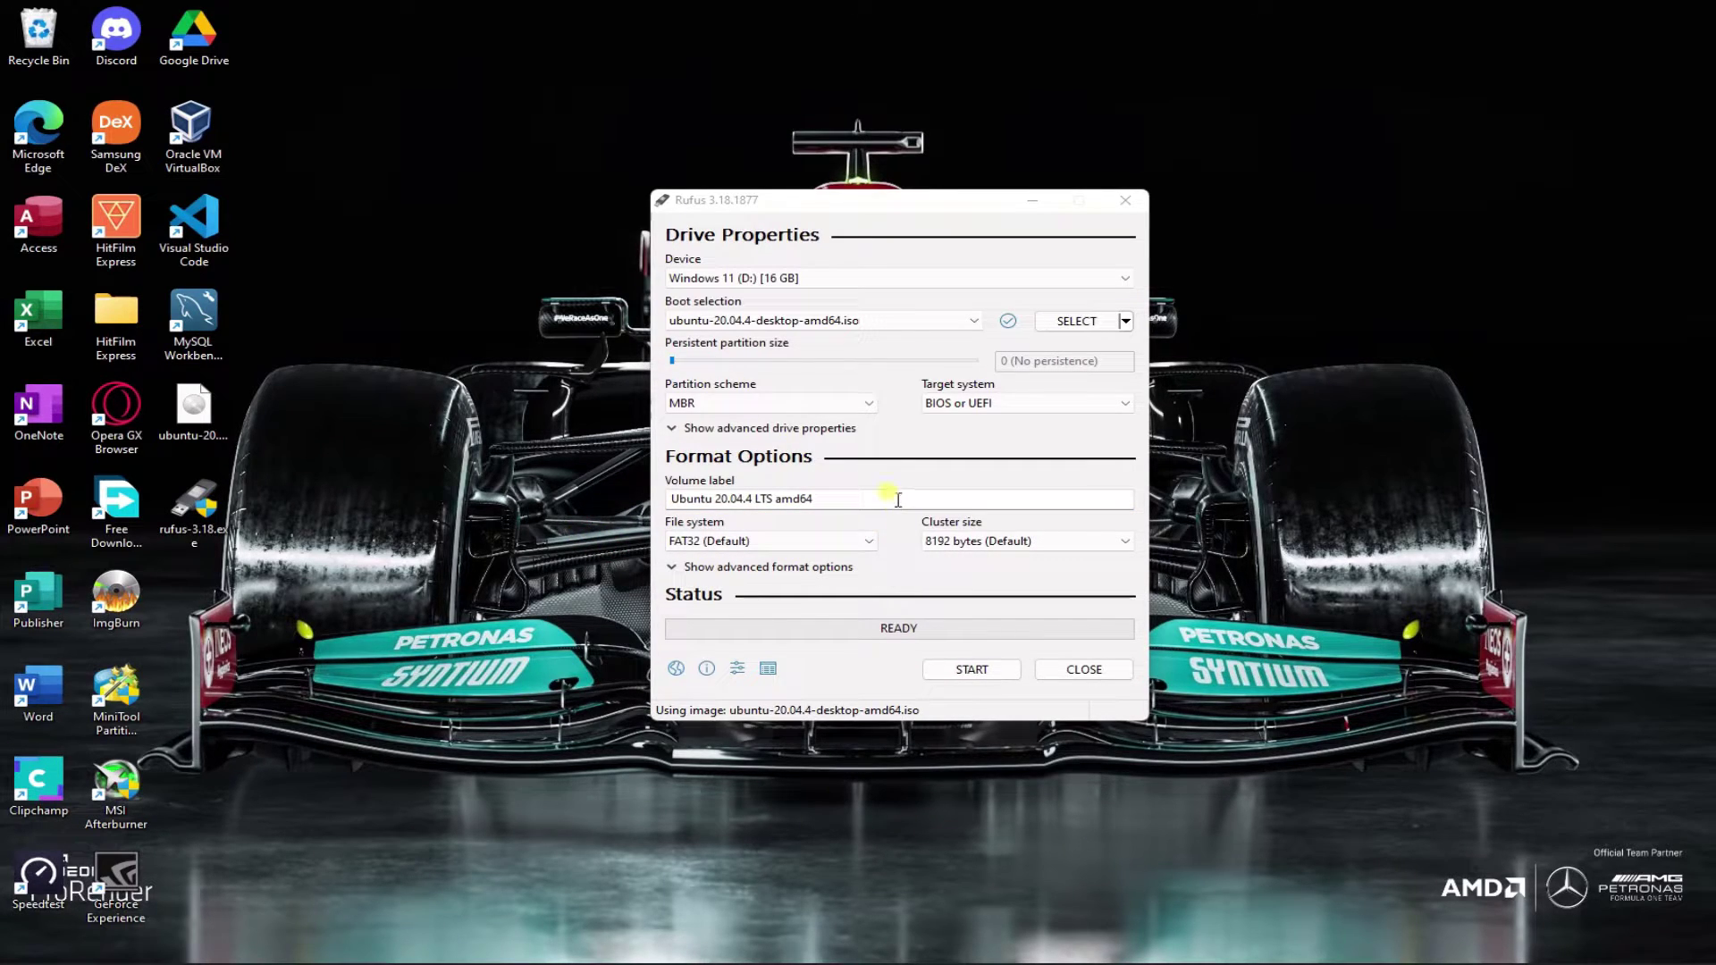
pyautogui.click(932, 562)
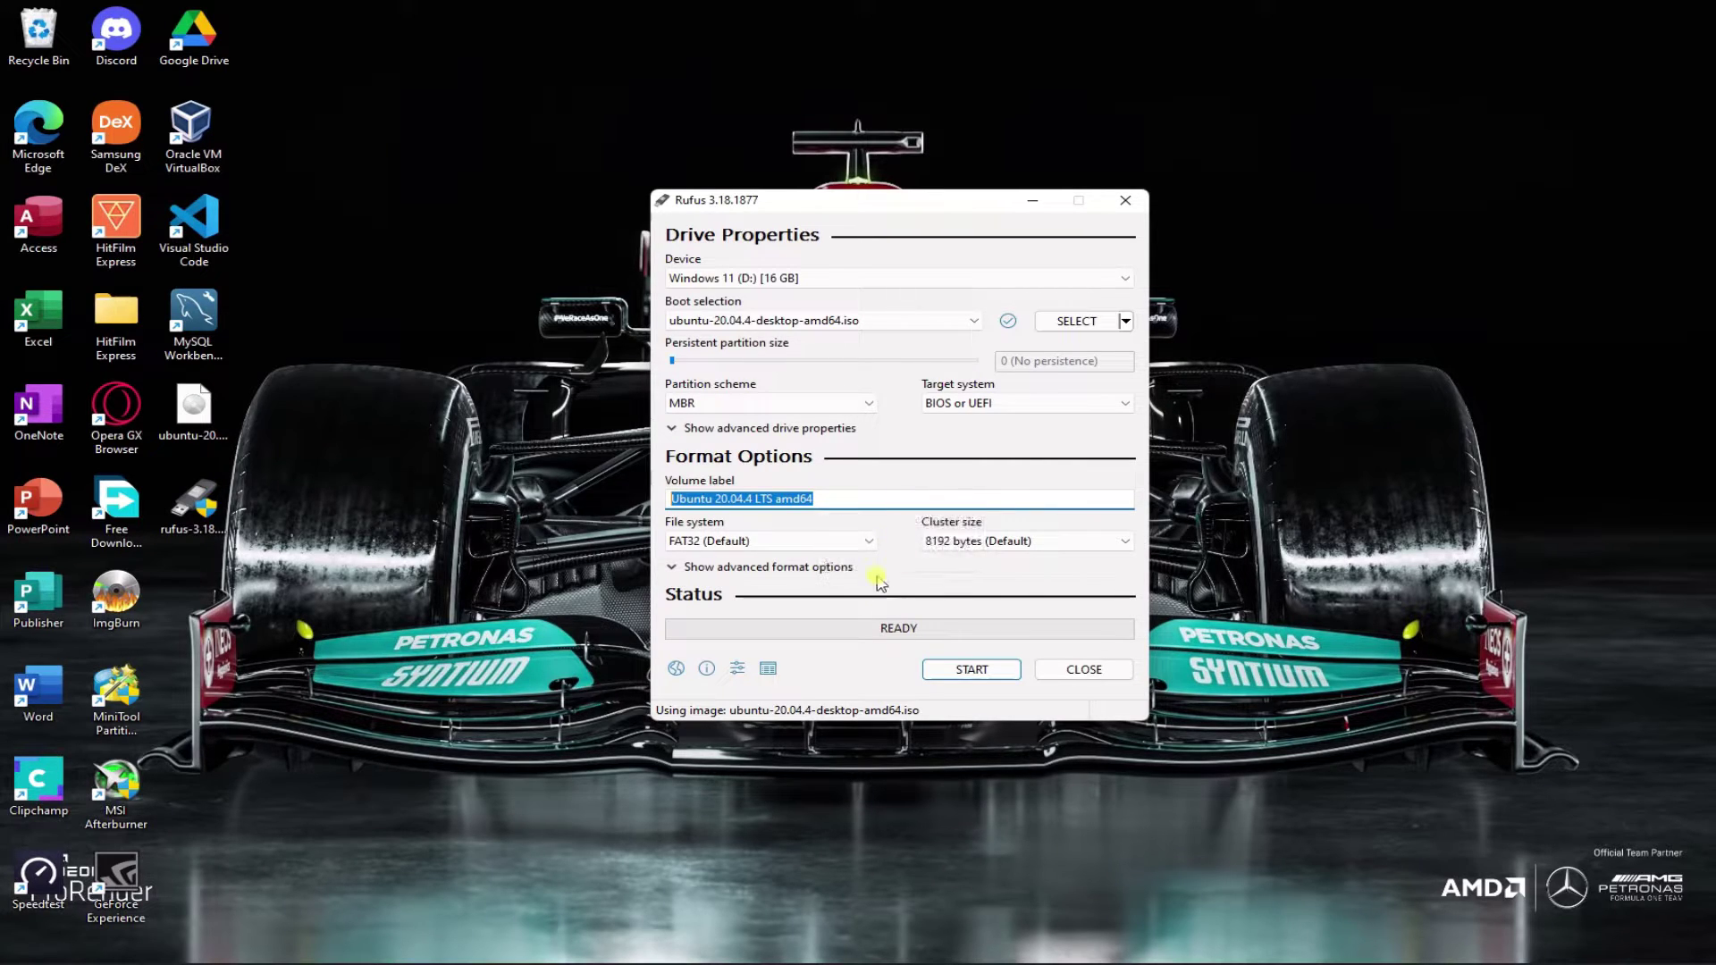
pyautogui.click(970, 671)
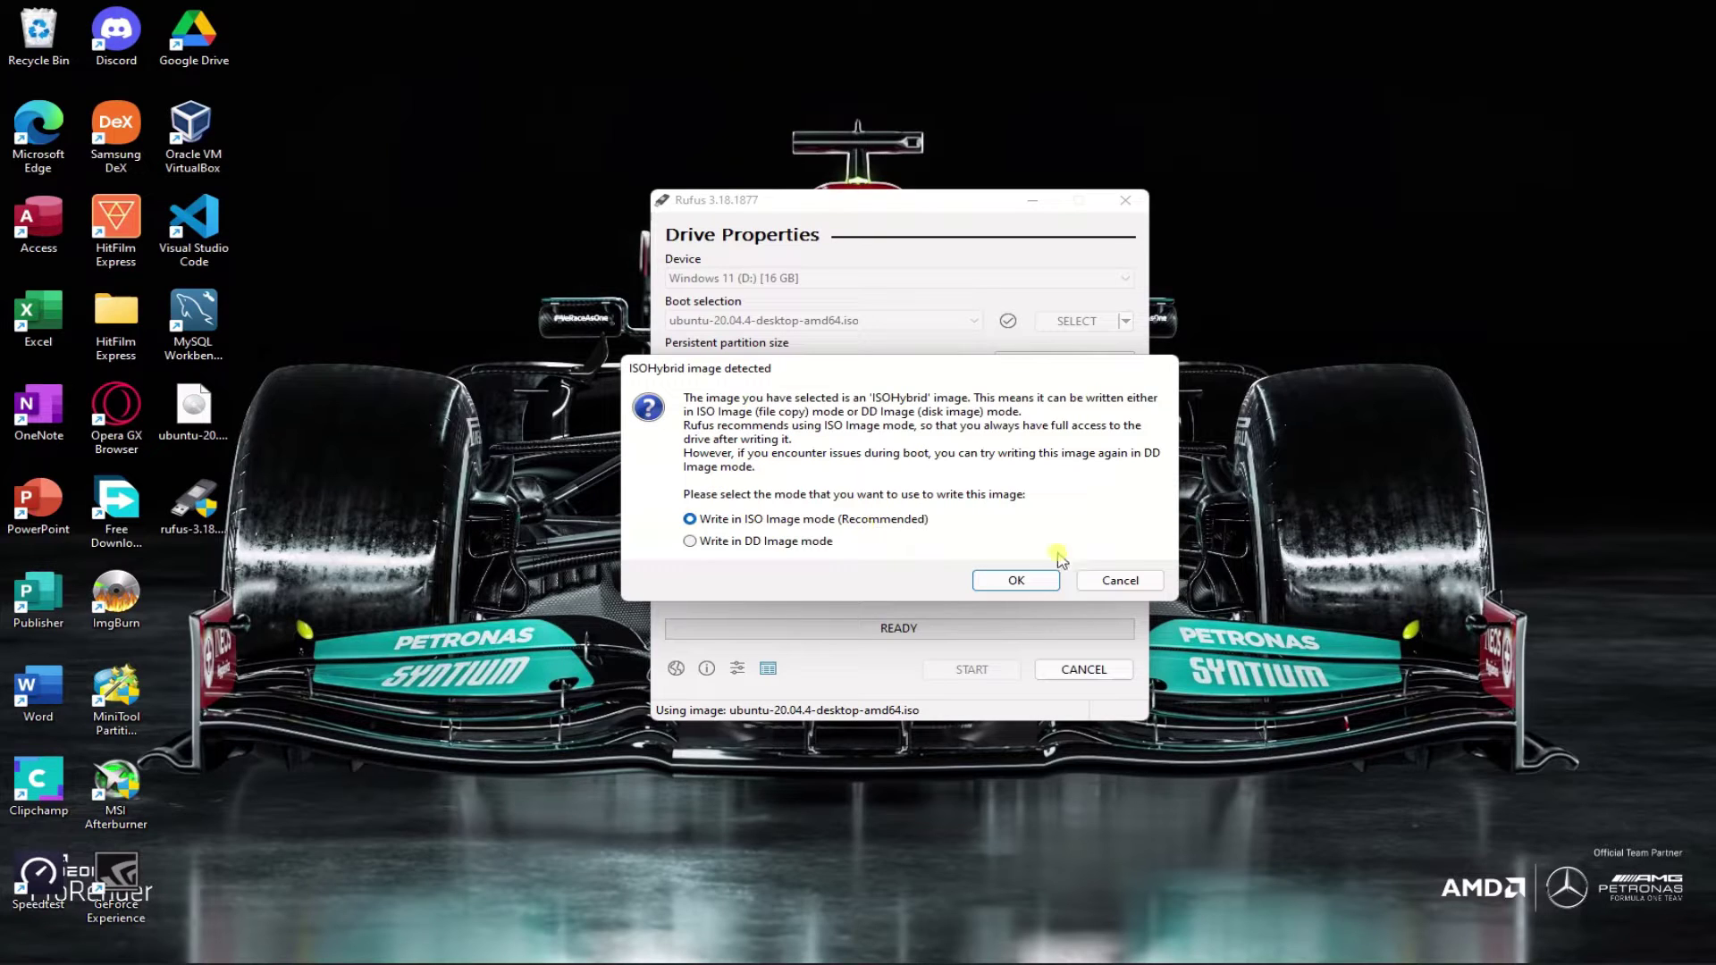
pyautogui.click(1002, 583)
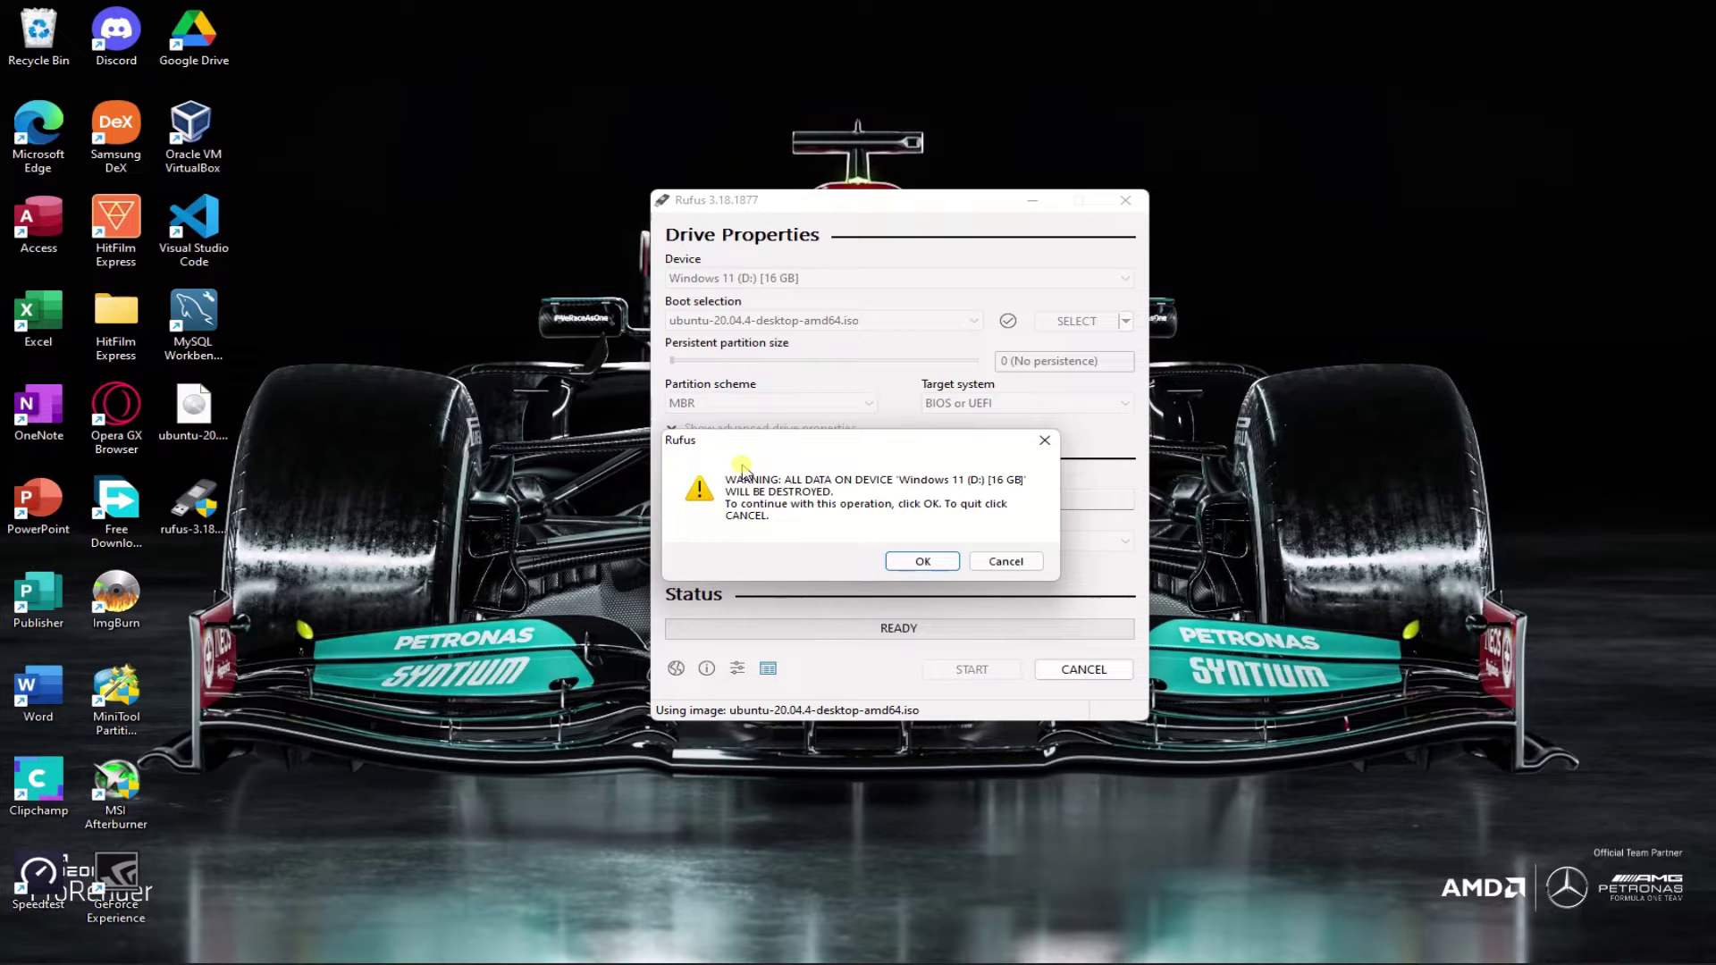
pyautogui.click(921, 563)
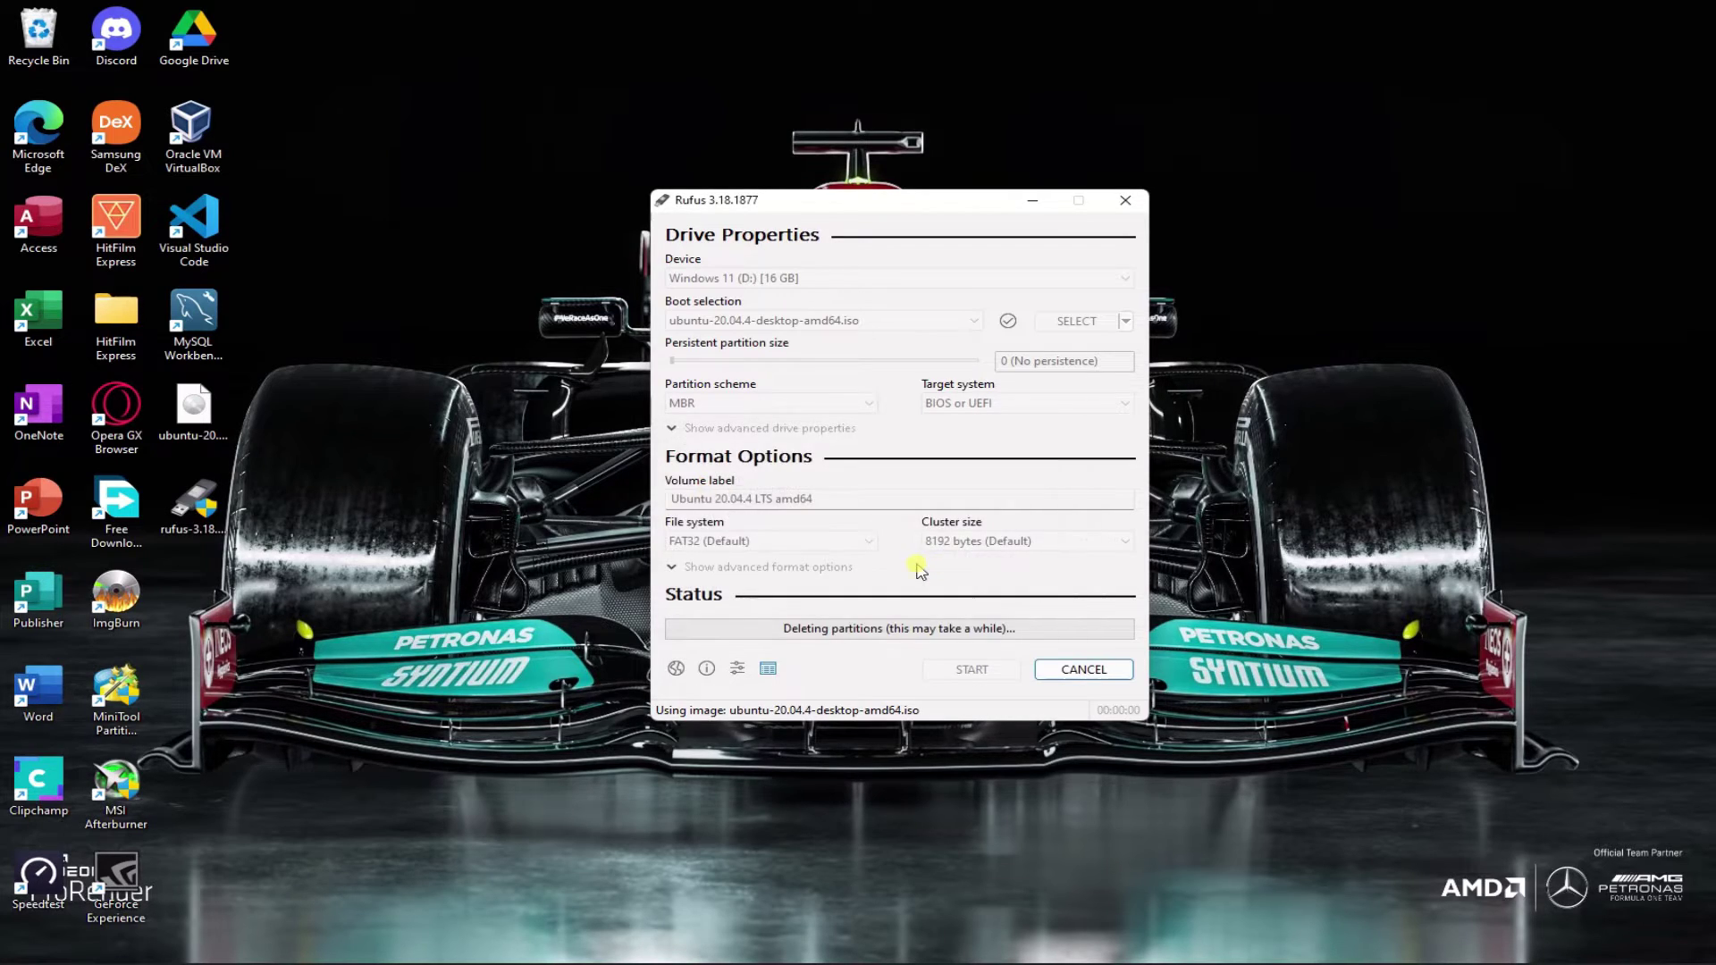